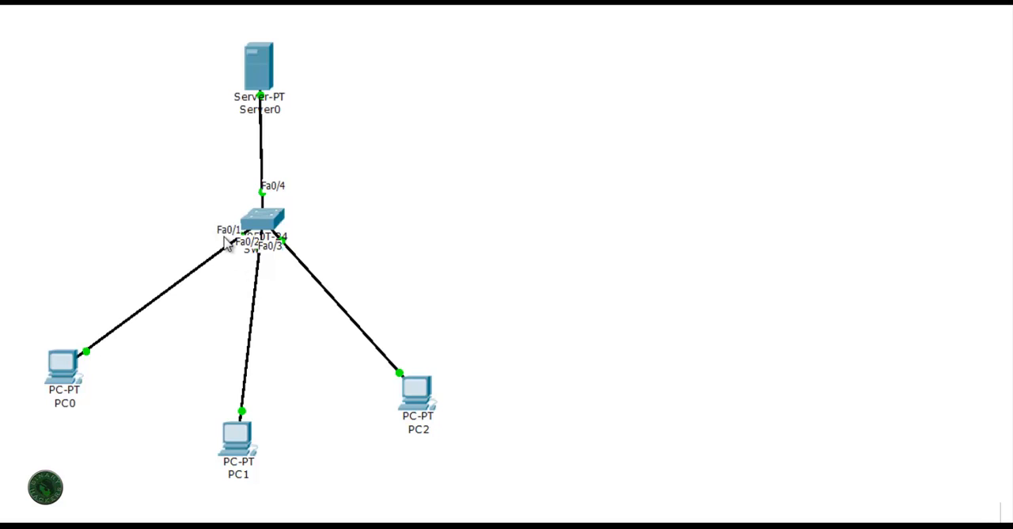
Try to obtain PC0's IP configuration through DHCP before setting up the server.
mouse_move(248, 254)
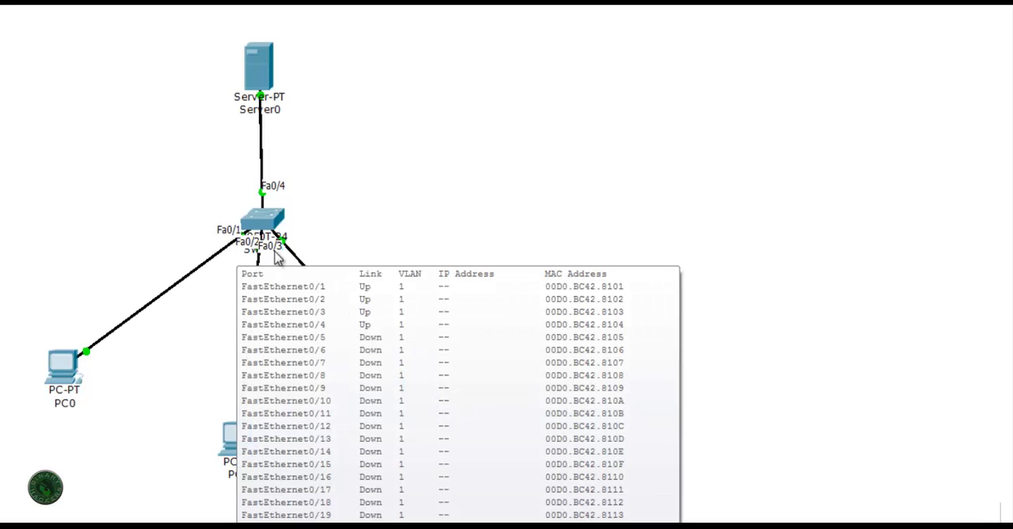
click(58, 366)
drag(200, 5, 435, 67)
click(248, 150)
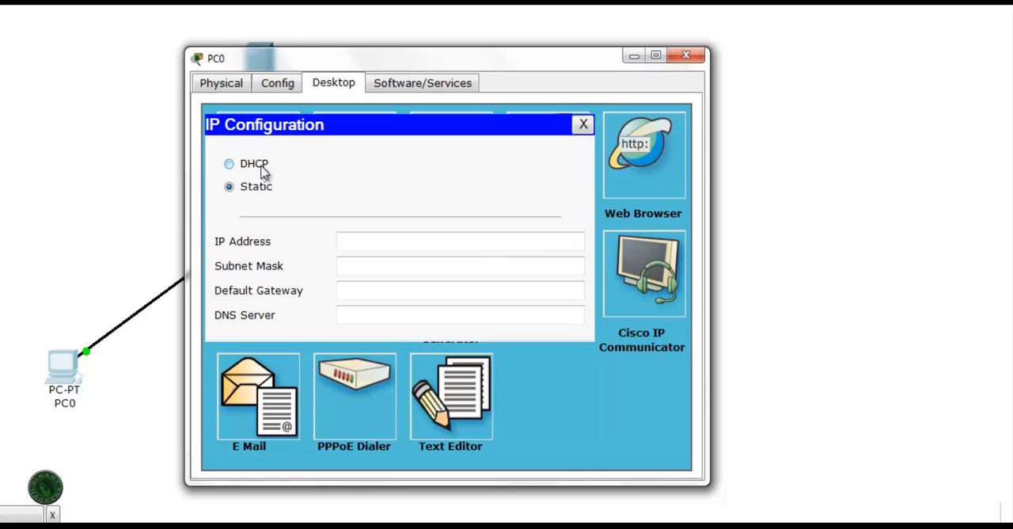
click(264, 168)
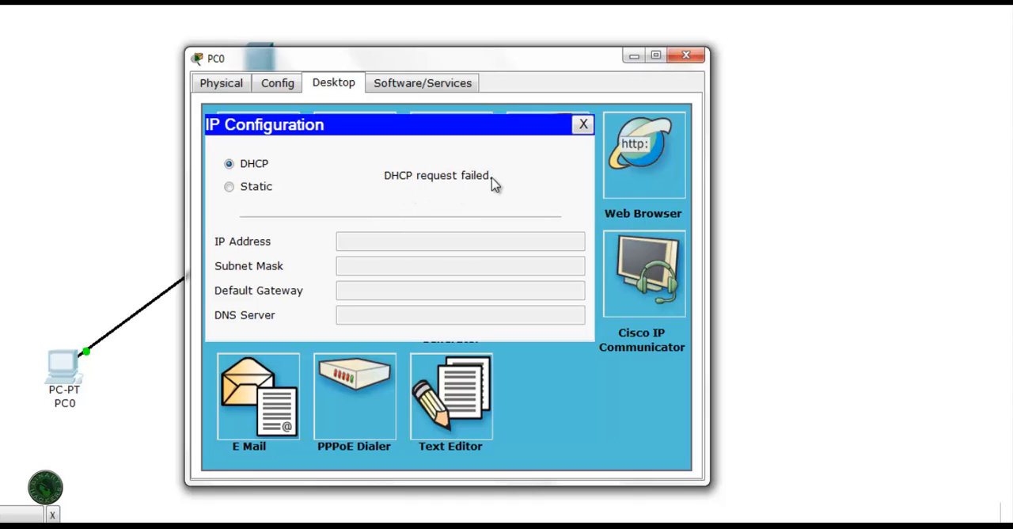
click(583, 125)
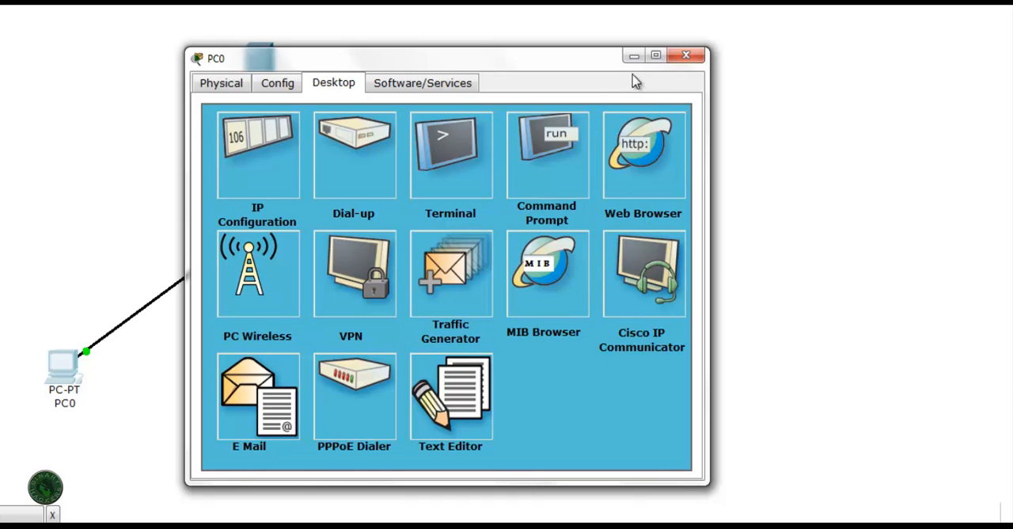
click(685, 57)
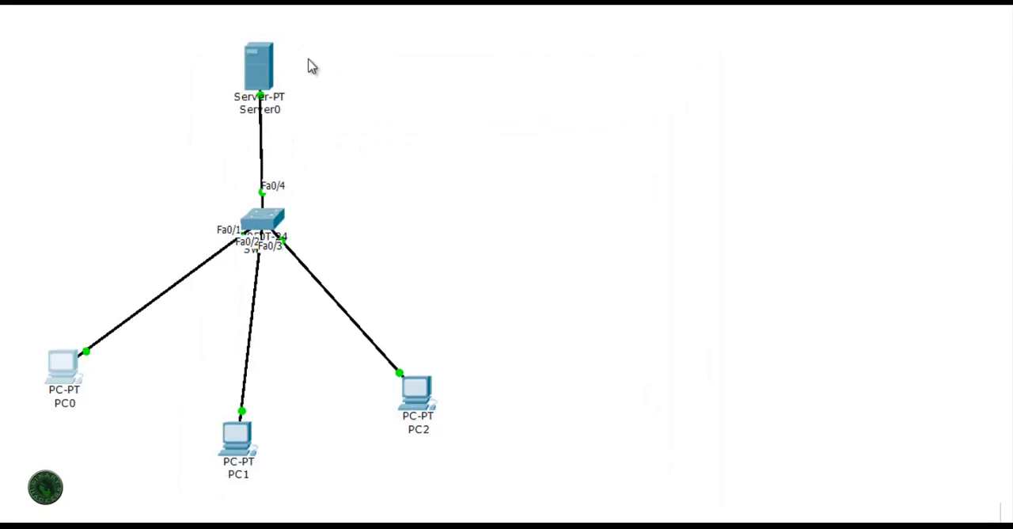
Give Server0 the static IP address 10.1.1.10, subnet mask 255.0.0.0, default gateway 10.1.1.1 and DNS server 8.8.8.8.
click(268, 71)
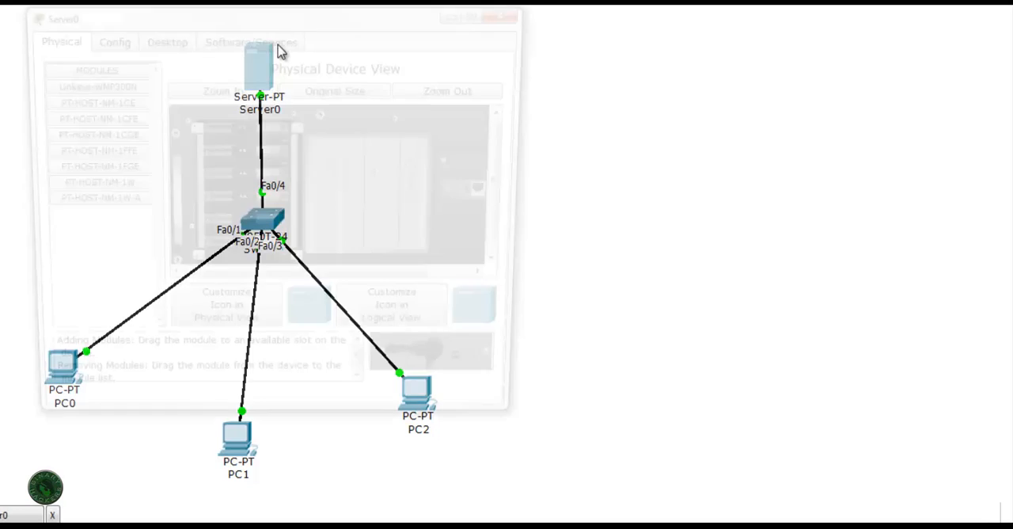
drag(283, 22, 494, 54)
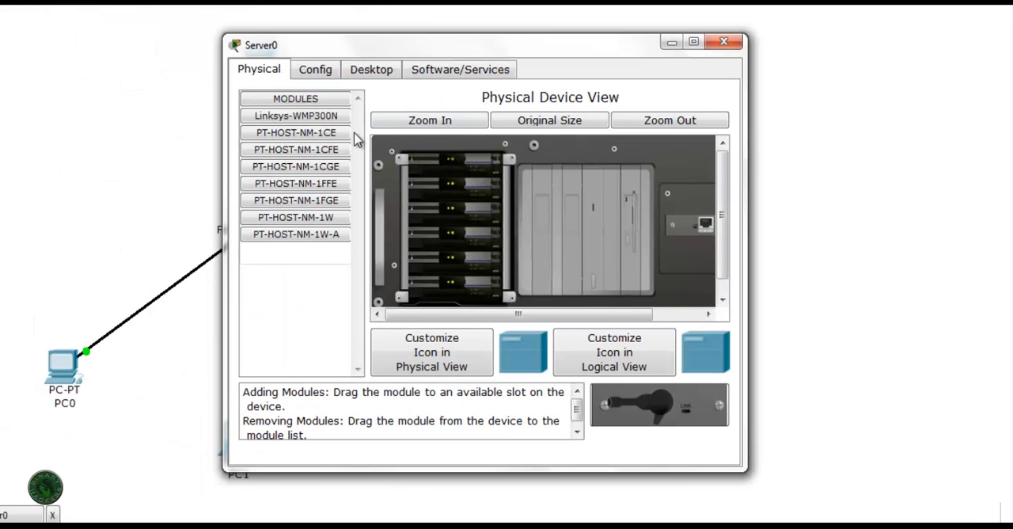
click(370, 72)
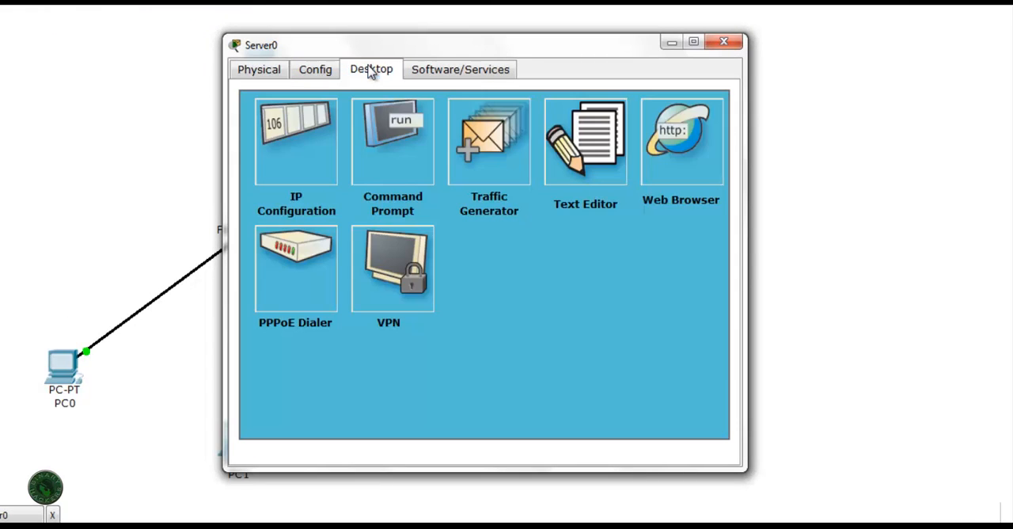
click(309, 130)
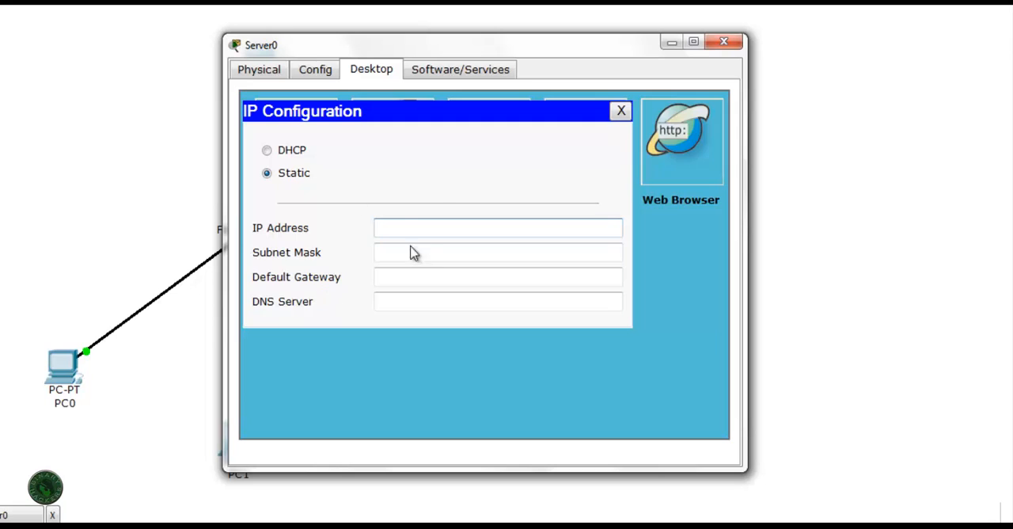
click(582, 250)
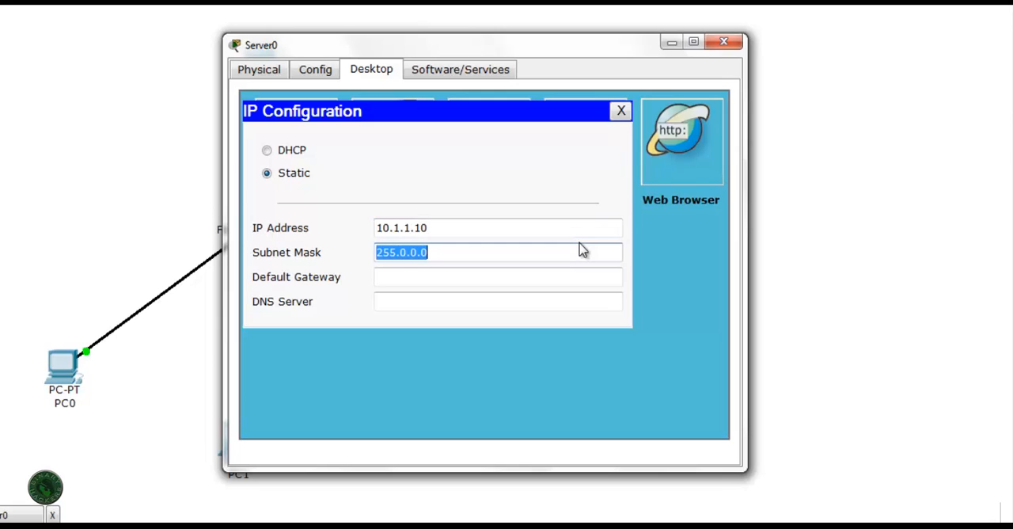
key(Tab)
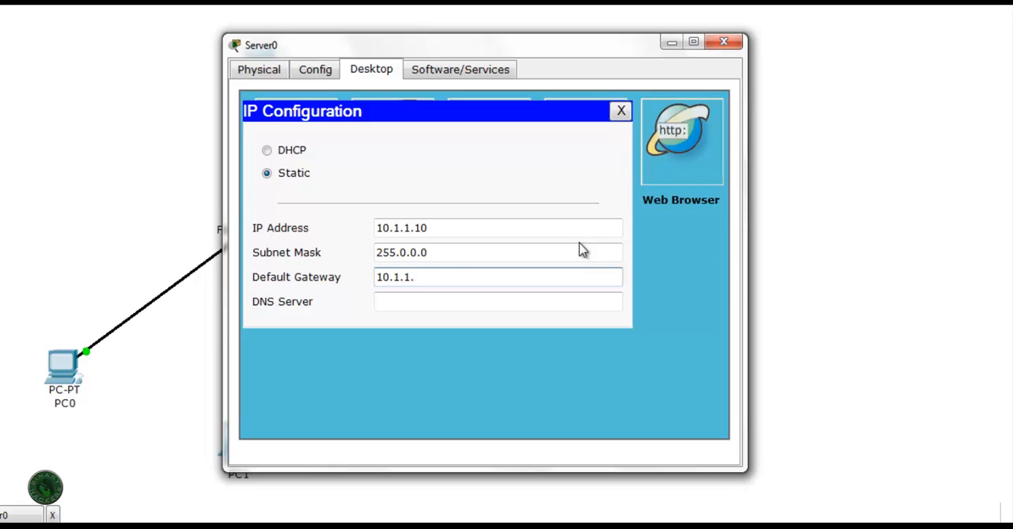
key(Tab)
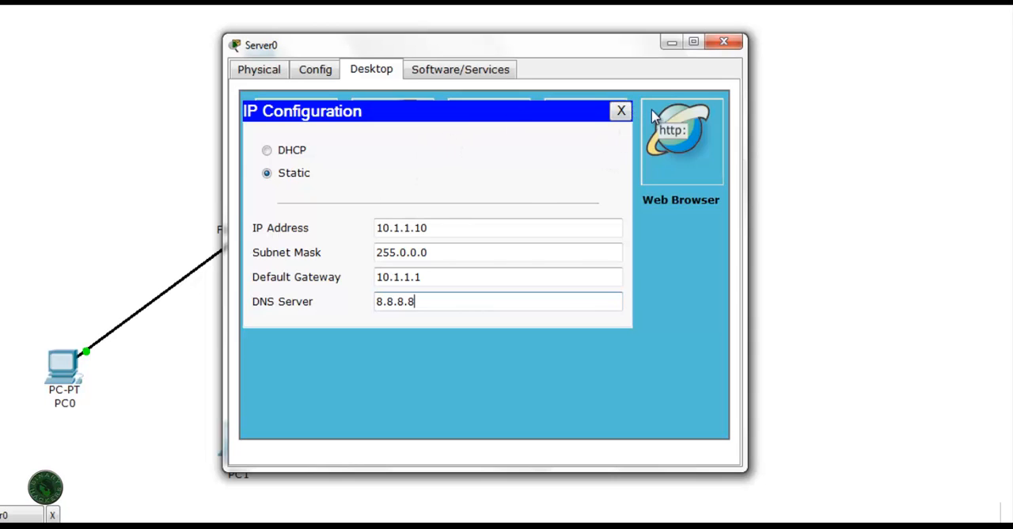
click(622, 110)
In Server0's DHCP service, set serverPool's default gateway to 10.1.1.1 and DNS server to 8.8.8.8.
click(325, 73)
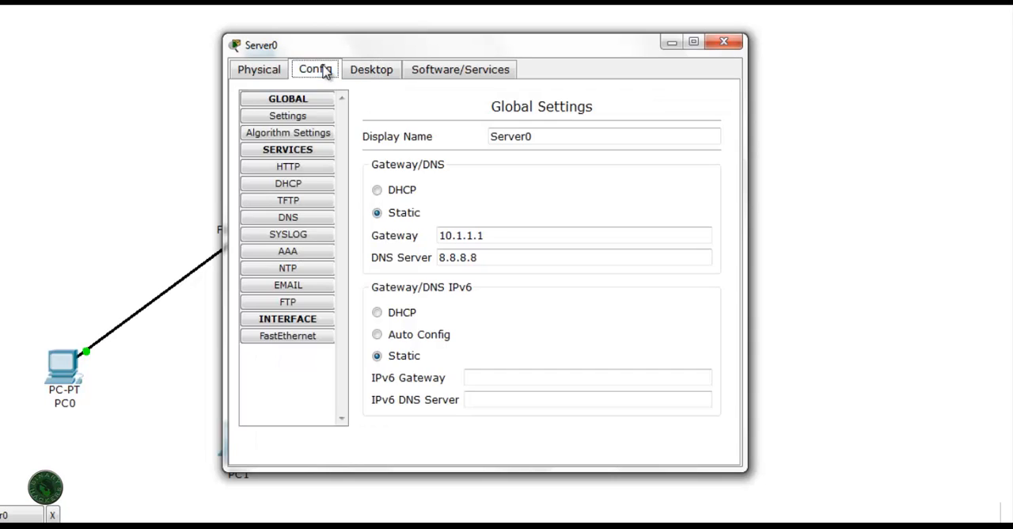
click(279, 186)
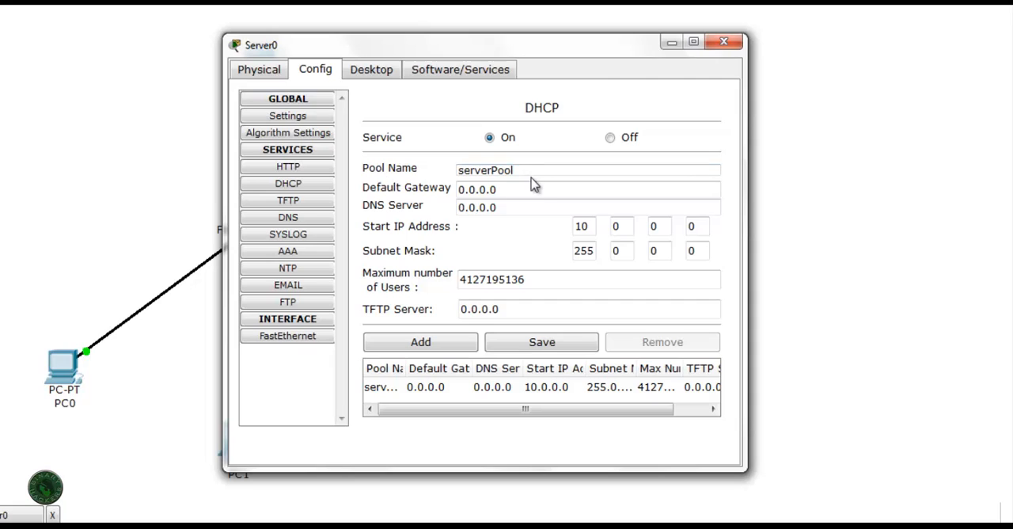
drag(497, 190, 452, 191)
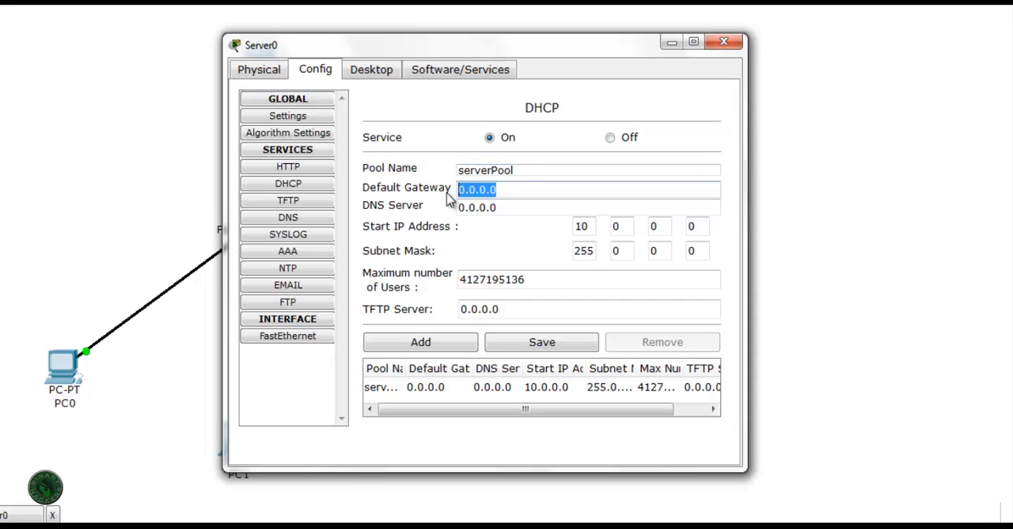
text(1)
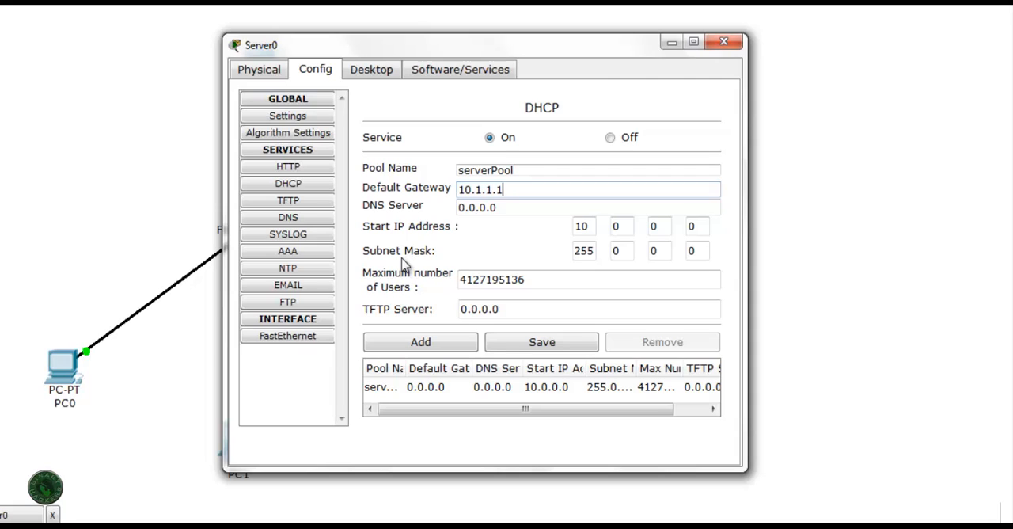
drag(498, 207, 438, 224)
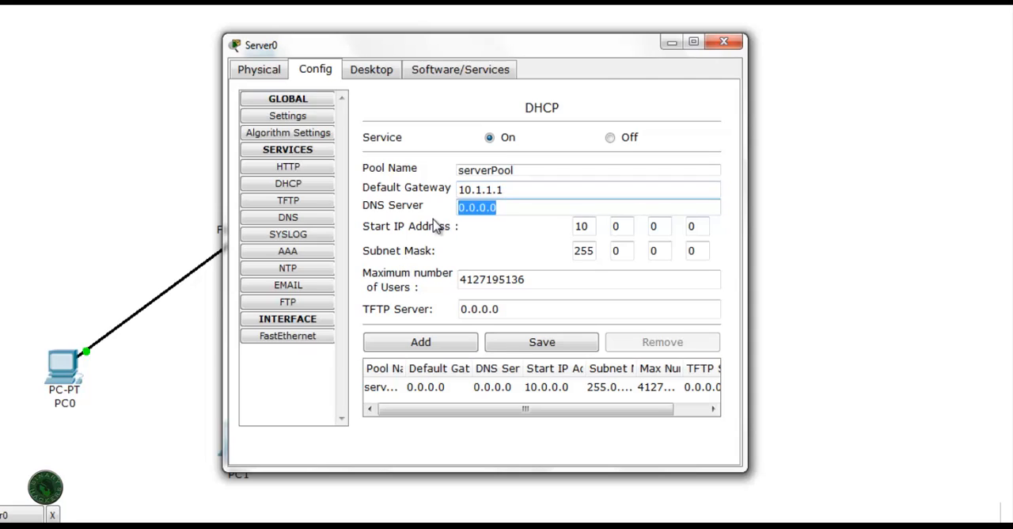
text(8.8.8.8)
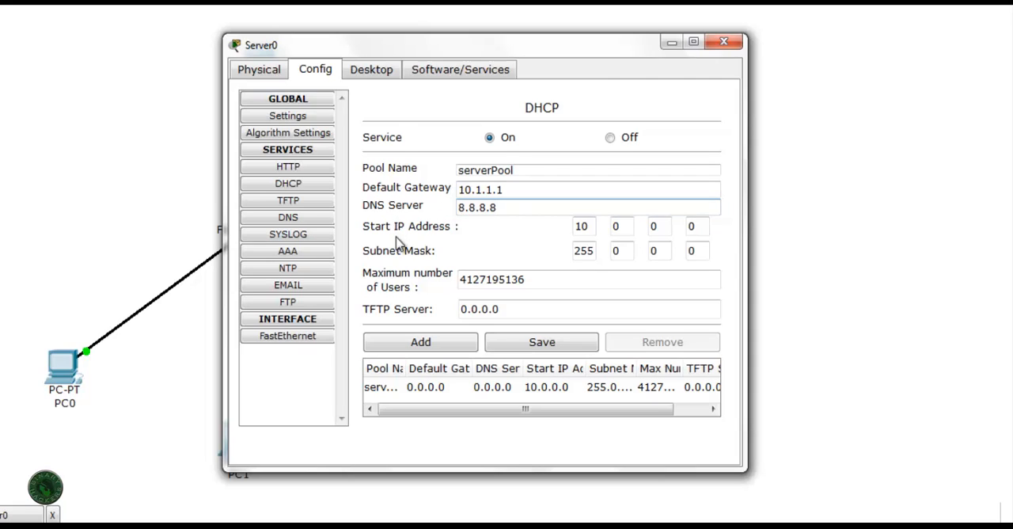
Set serverPool's start IP address to 10.1.1.20 with a maximum of 20 users, and save the pool.
click(619, 226)
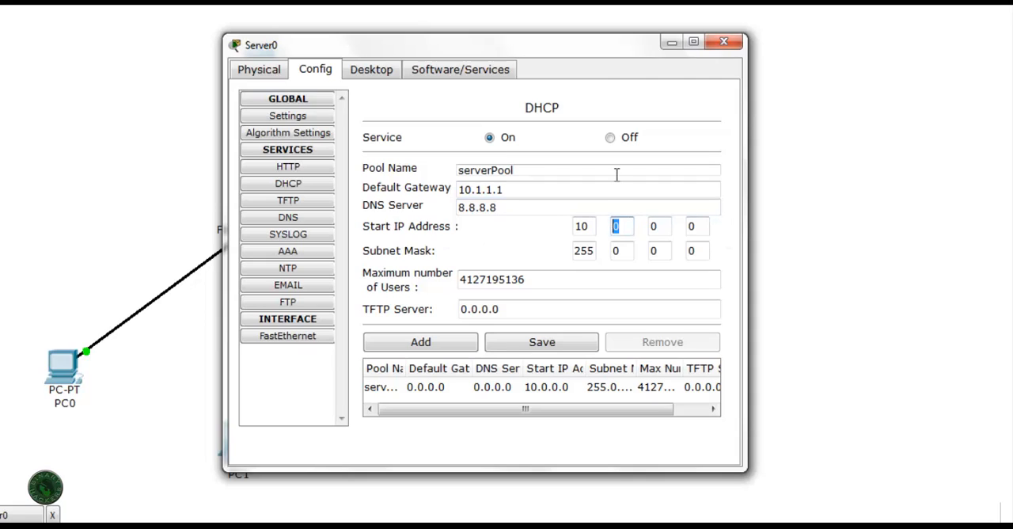
text(1.1.)
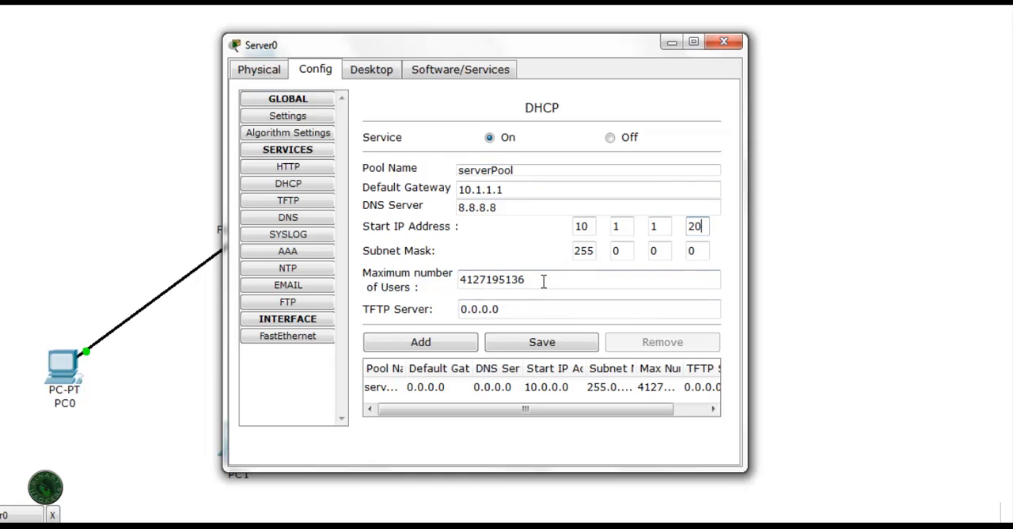
drag(538, 281, 424, 278)
text(20)
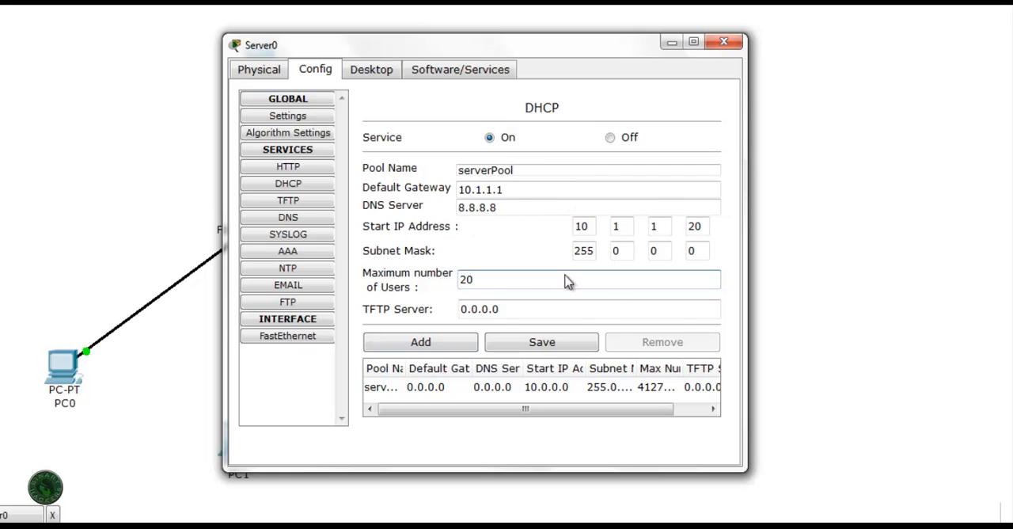
click(558, 351)
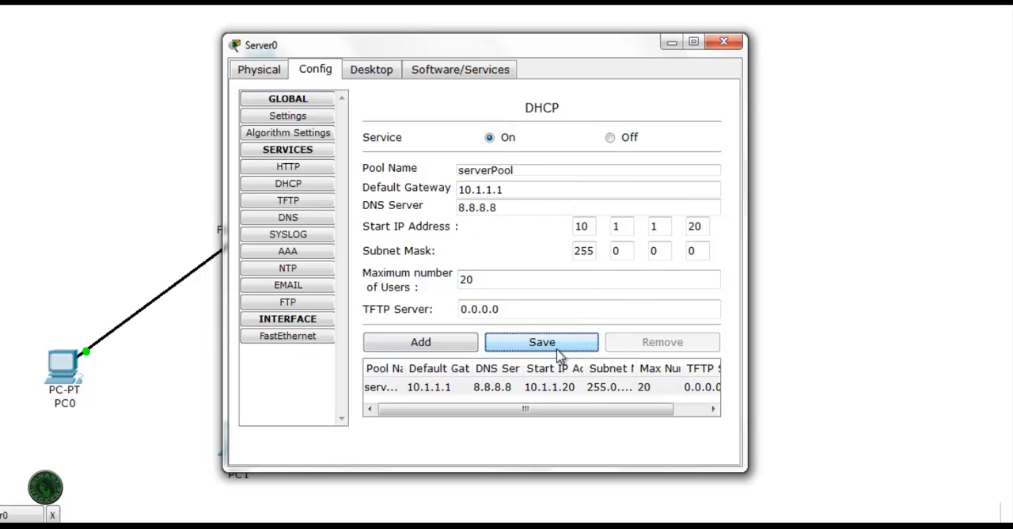
click(590, 388)
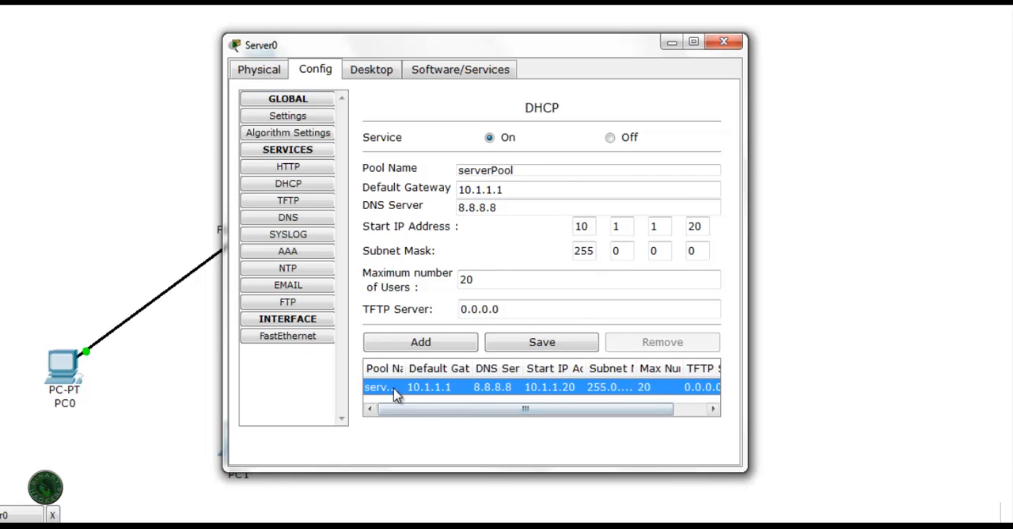
click(724, 41)
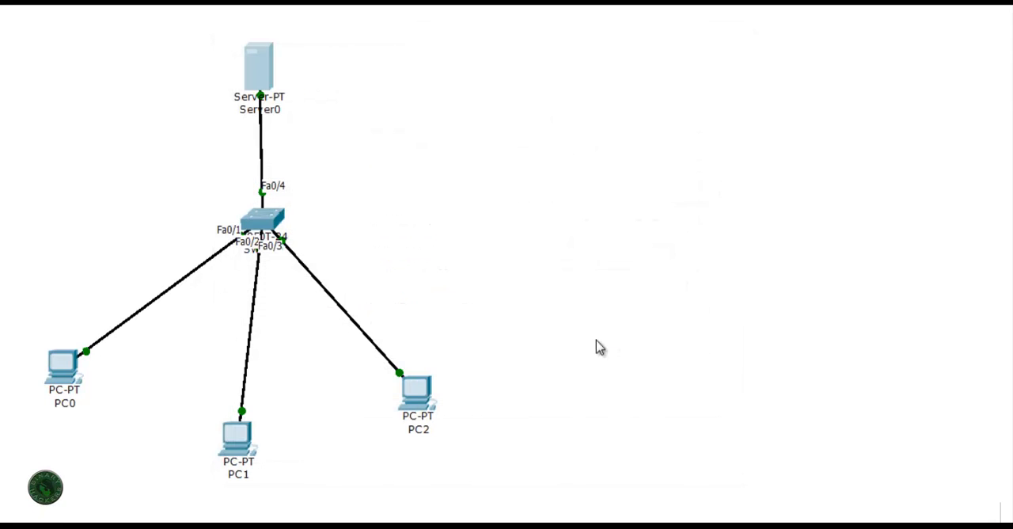
Switch PC0's IP configuration to DHCP so it requests an address from the server.
click(70, 368)
drag(261, 35, 554, 45)
click(444, 153)
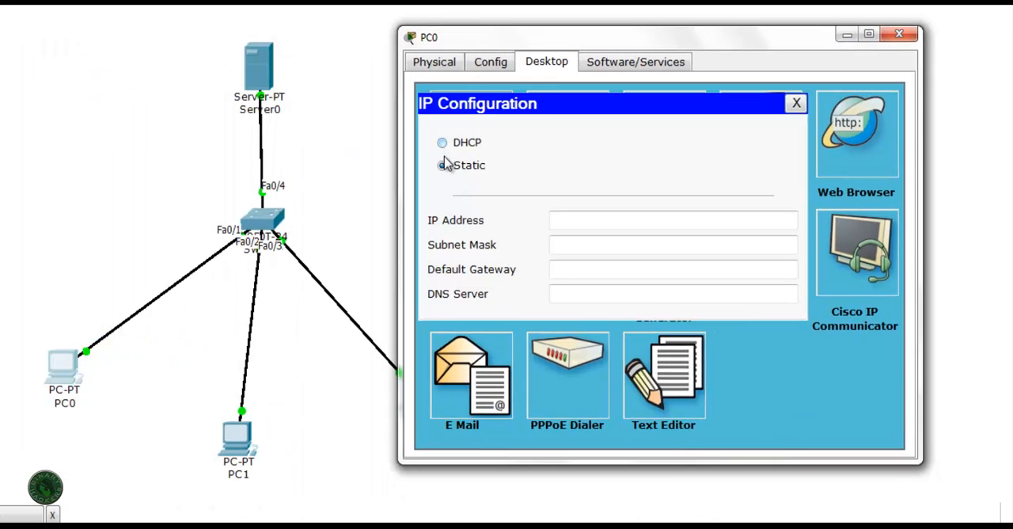
click(479, 146)
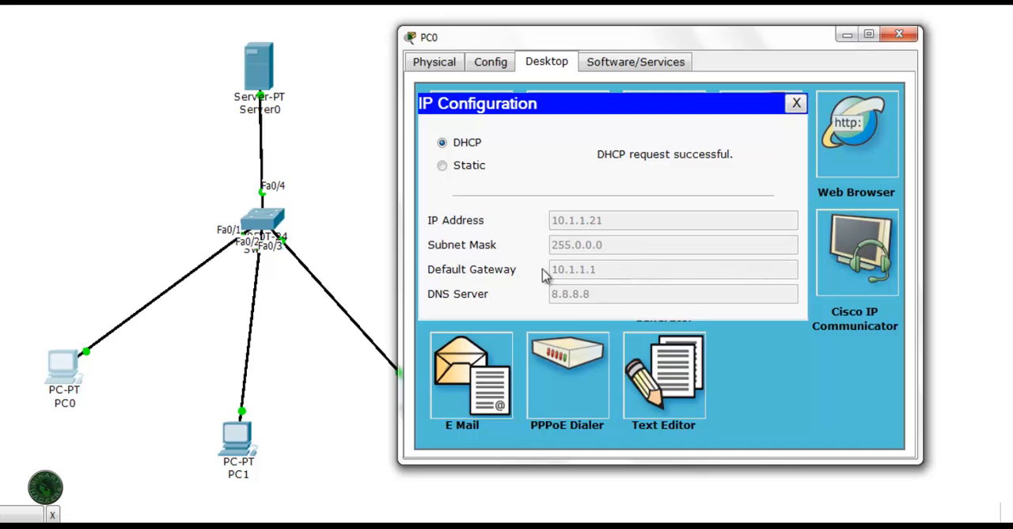
click(796, 105)
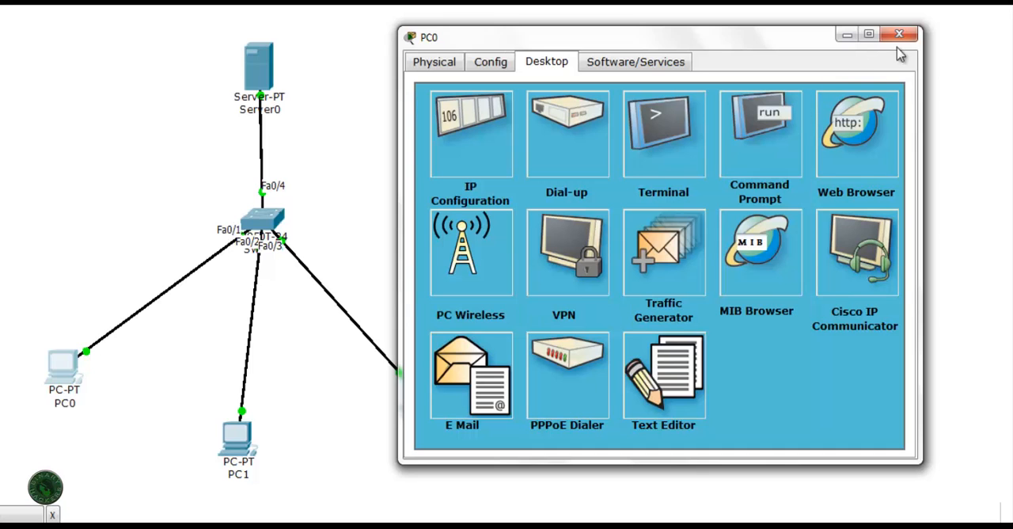
click(899, 34)
Switch PC1's IP configuration from static to DHCP and close its window.
click(237, 440)
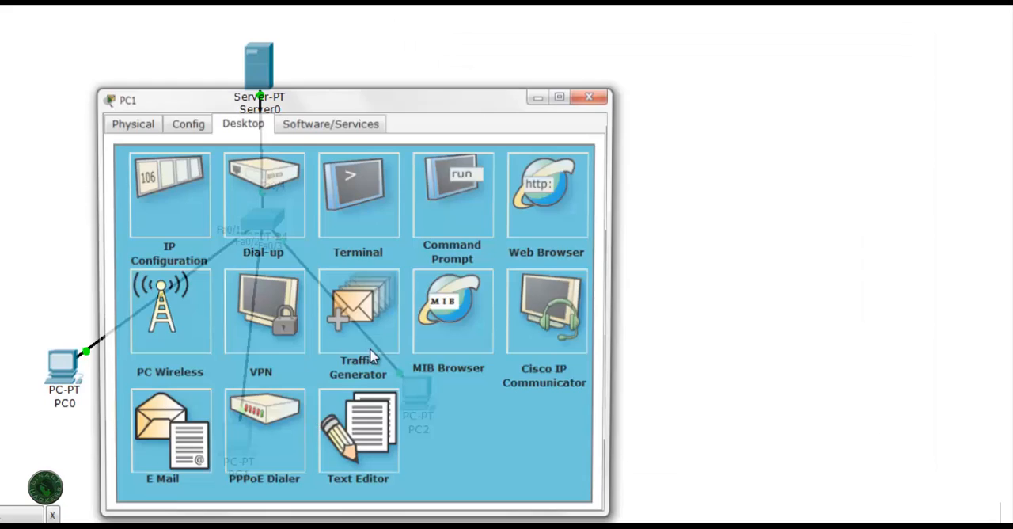
drag(350, 104, 672, 74)
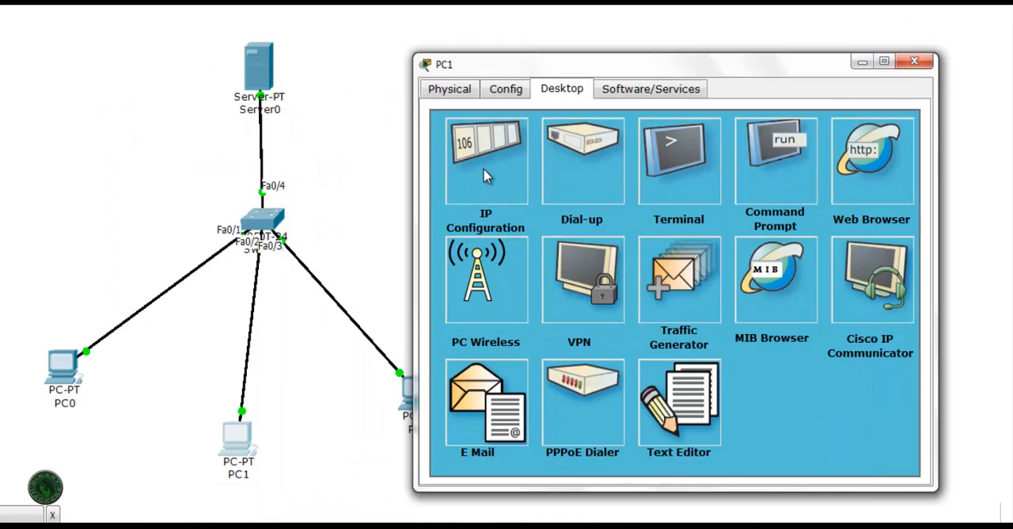
click(485, 174)
click(486, 173)
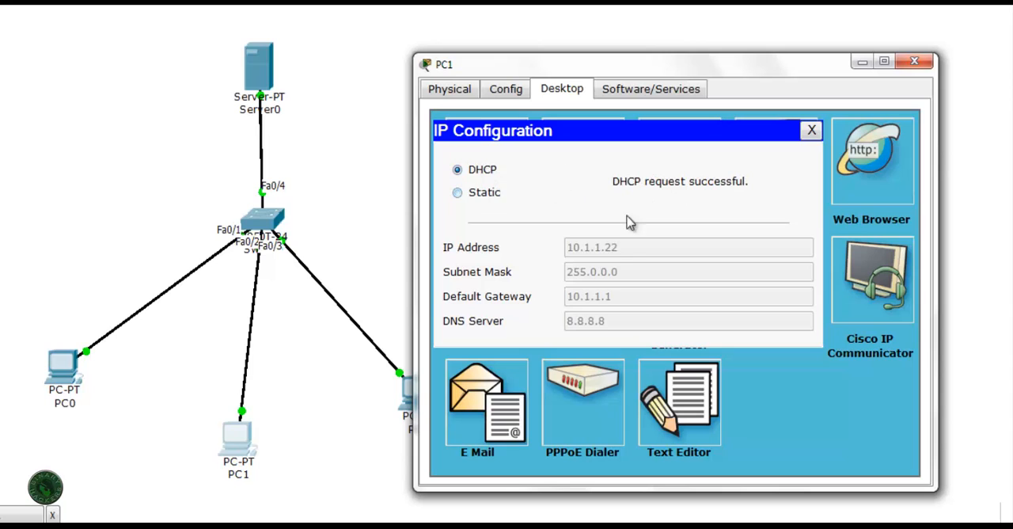
click(915, 63)
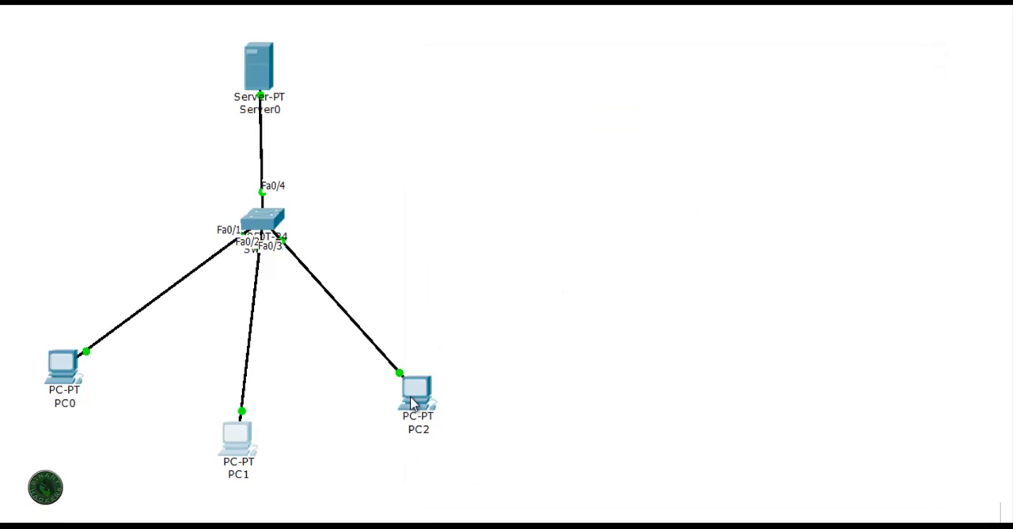
Set PC2 to obtain its IP configuration through DHCP and close its window.
click(413, 390)
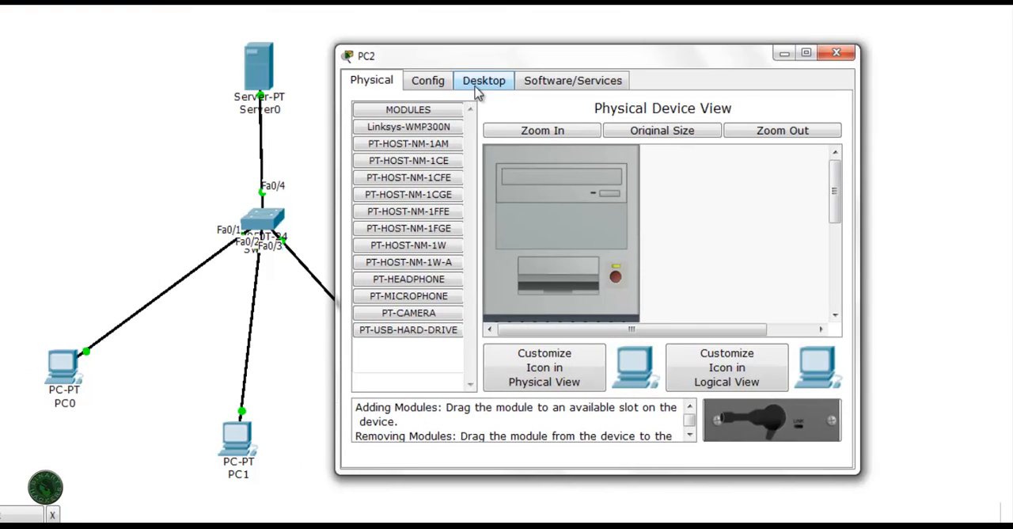
click(477, 83)
click(408, 160)
click(407, 168)
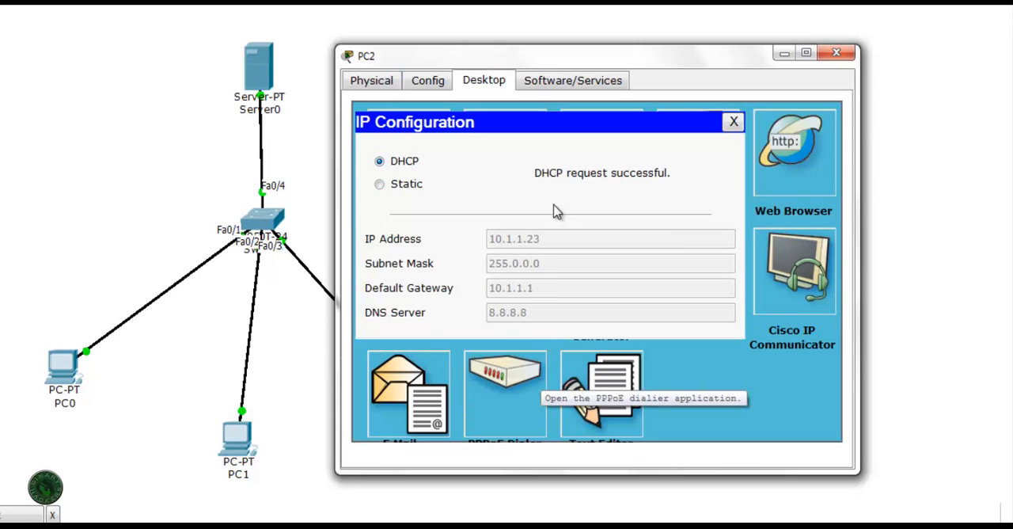
click(836, 52)
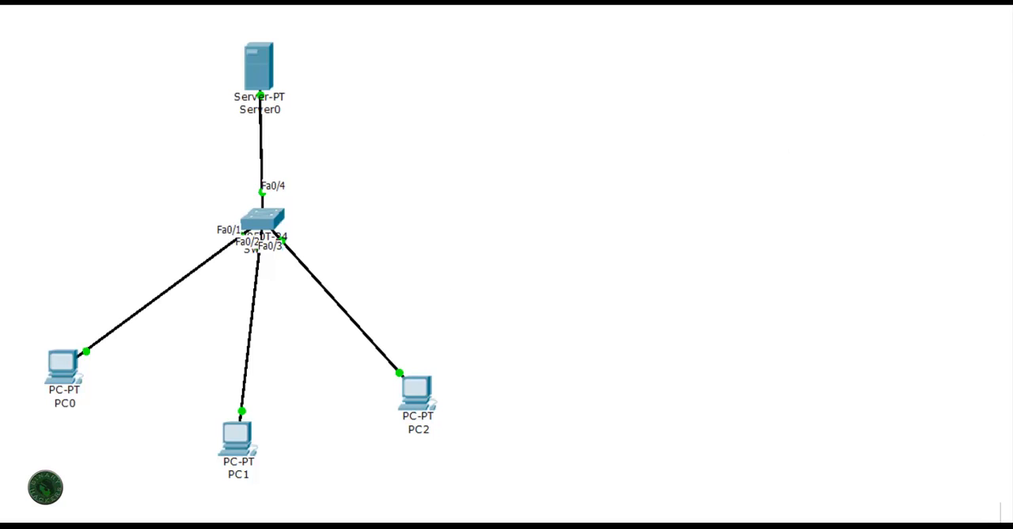
scroll(507, 264, down, 10)
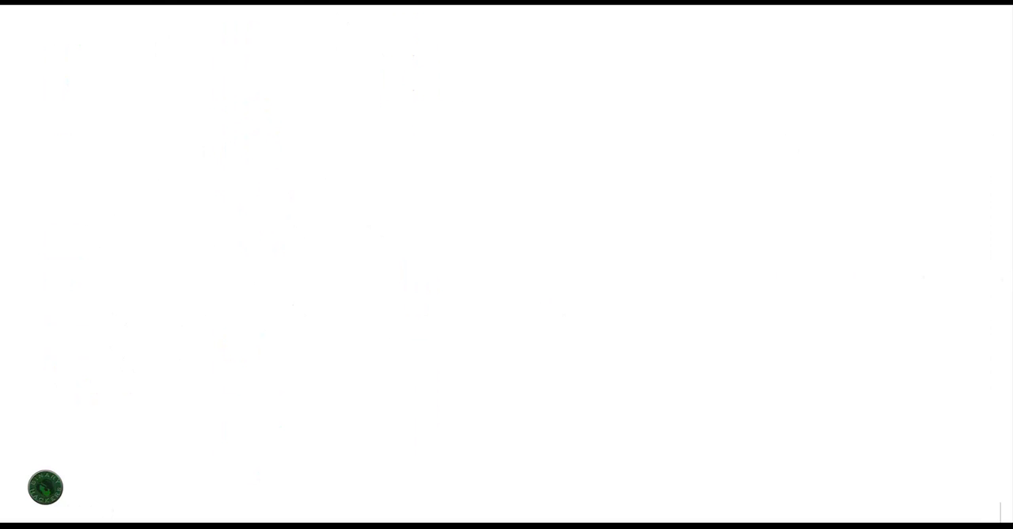
Place a generic PC and a generic server in the empty workspace, with the PC below and to the left of the server.
click(193, 325)
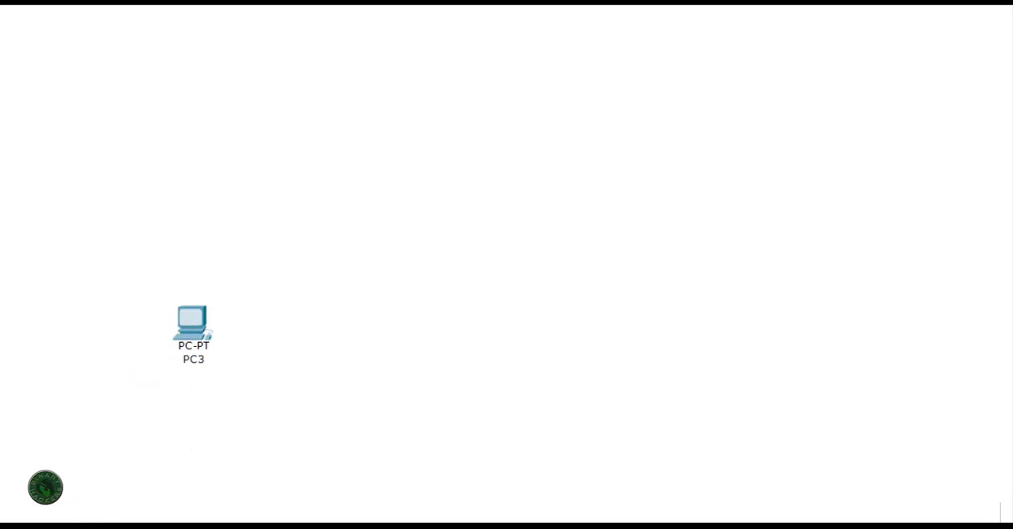
click(335, 168)
mouse_move(208, 331)
mouse_down()
mouse_move(190, 342)
mouse_move(198, 339)
mouse_up()
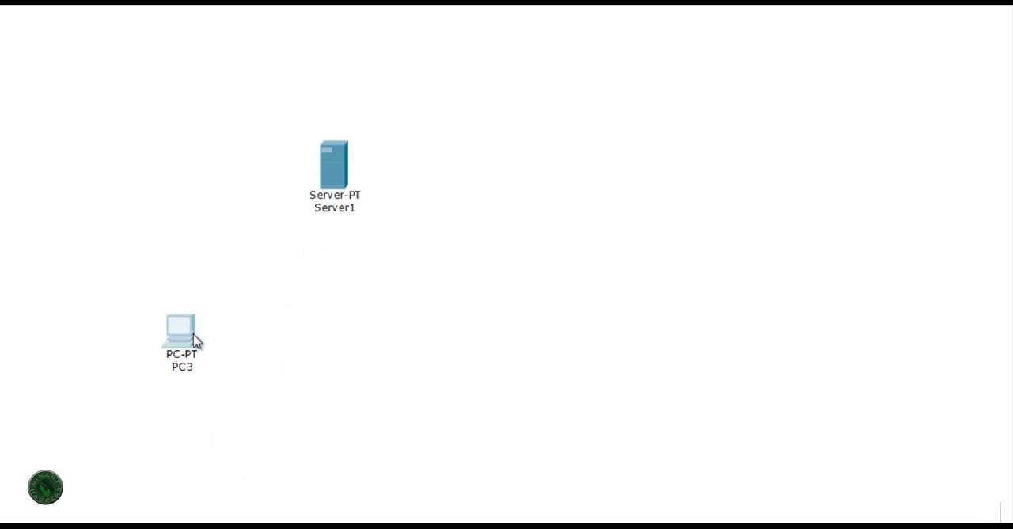
Power off Server1, replace its wired network module with the Linksys-WMP300N wireless module, power it back on and close its window.
click(334, 164)
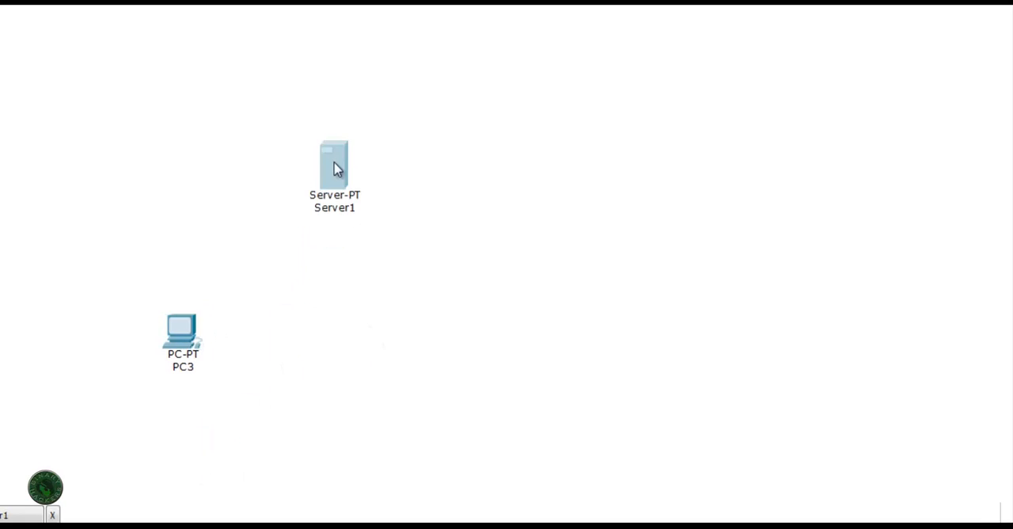
drag(353, 44, 593, 65)
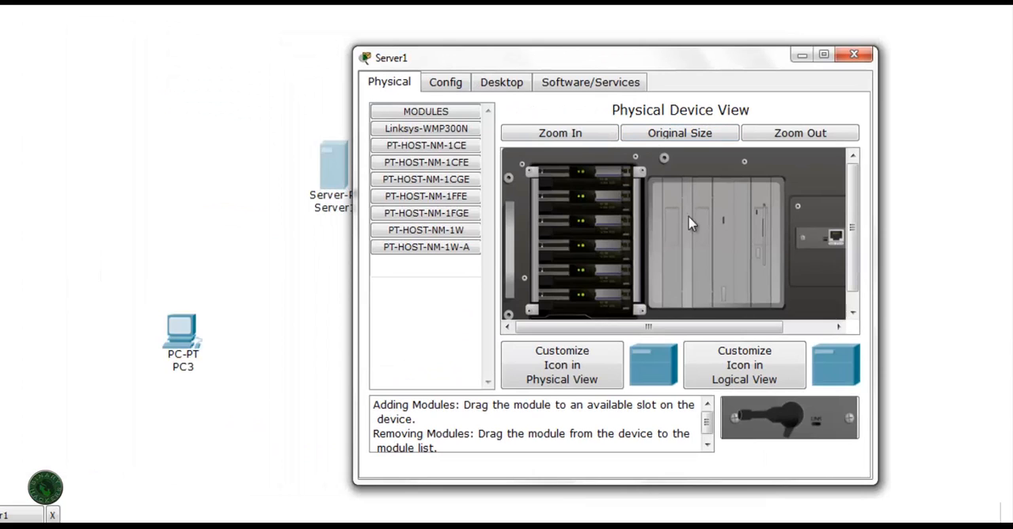
click(789, 327)
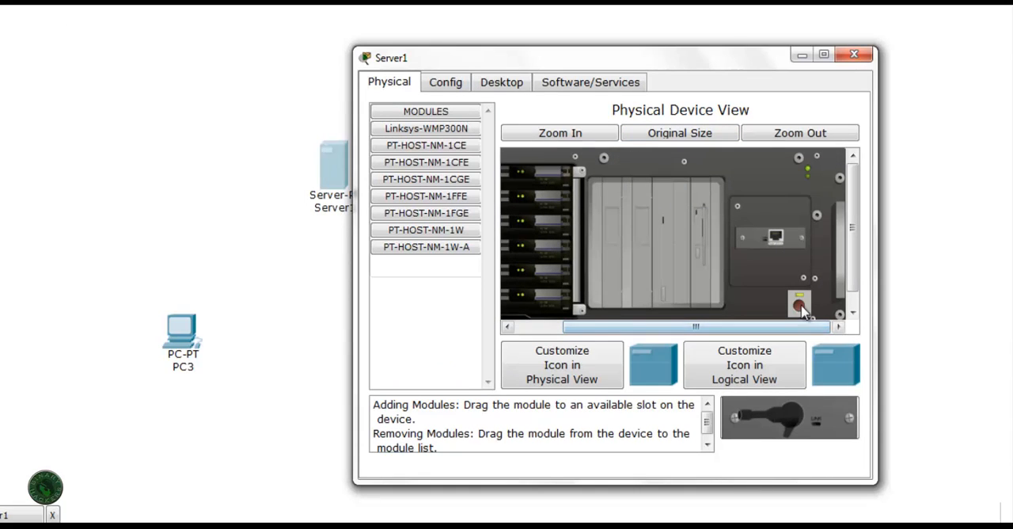
mouse_move(855, 226)
mouse_down()
mouse_move(862, 284)
mouse_move(866, 242)
mouse_move(855, 228)
mouse_up()
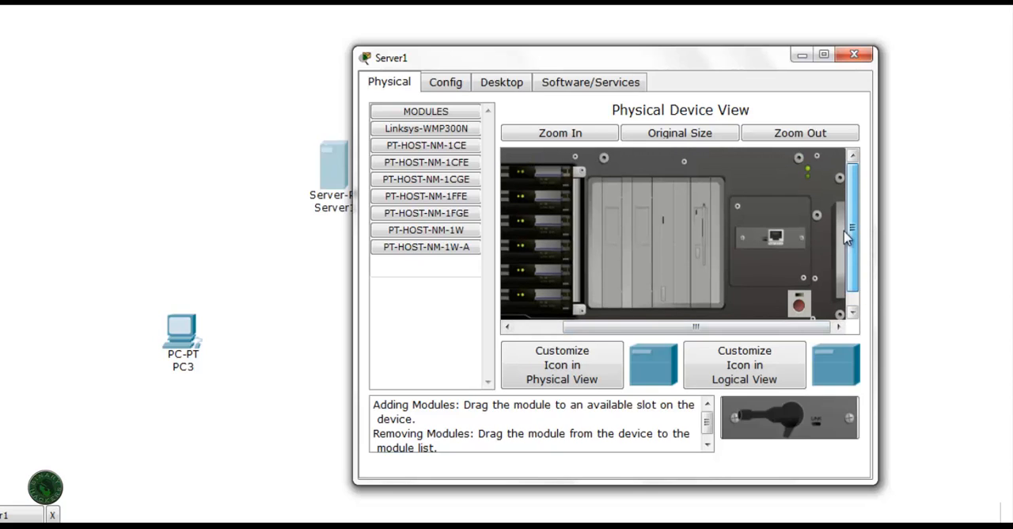
drag(758, 231, 428, 314)
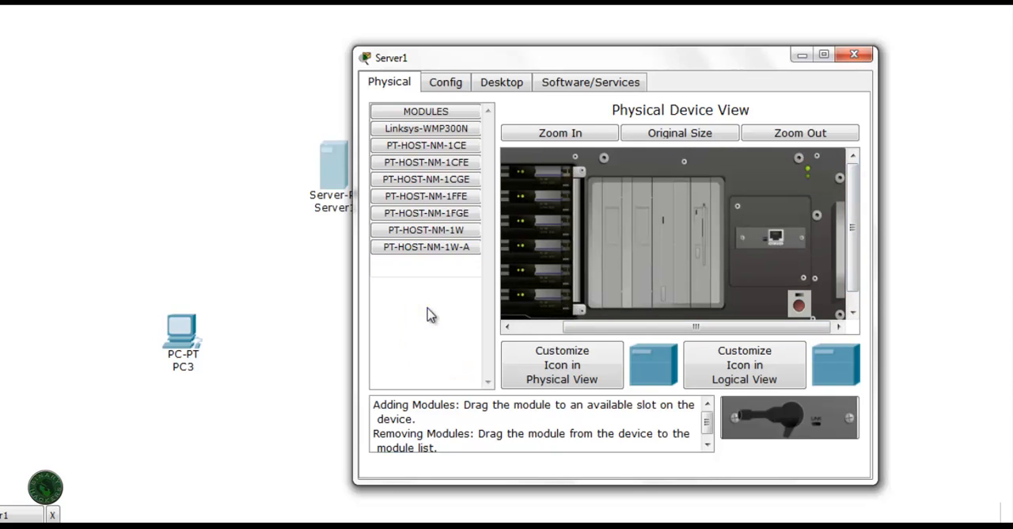
drag(756, 242, 432, 239)
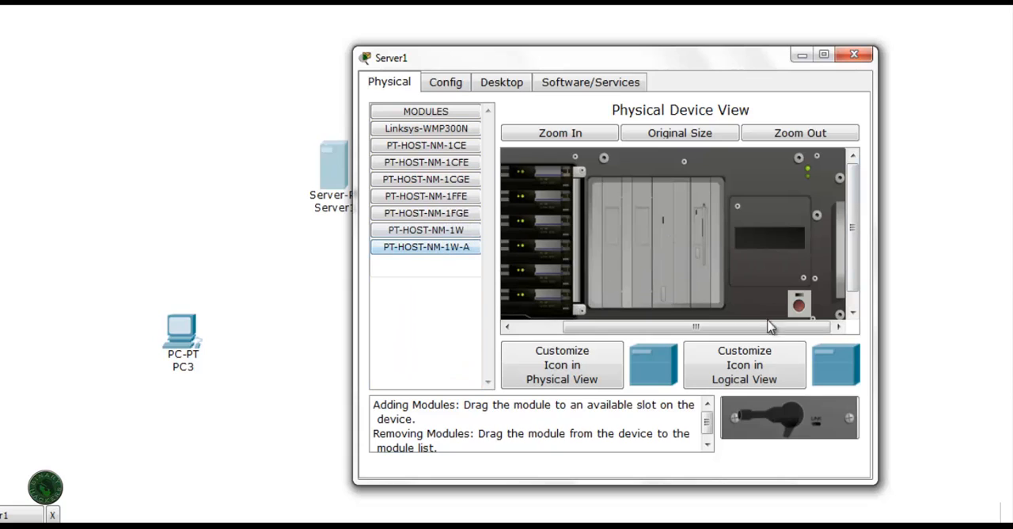
drag(769, 428, 752, 261)
drag(774, 240, 764, 237)
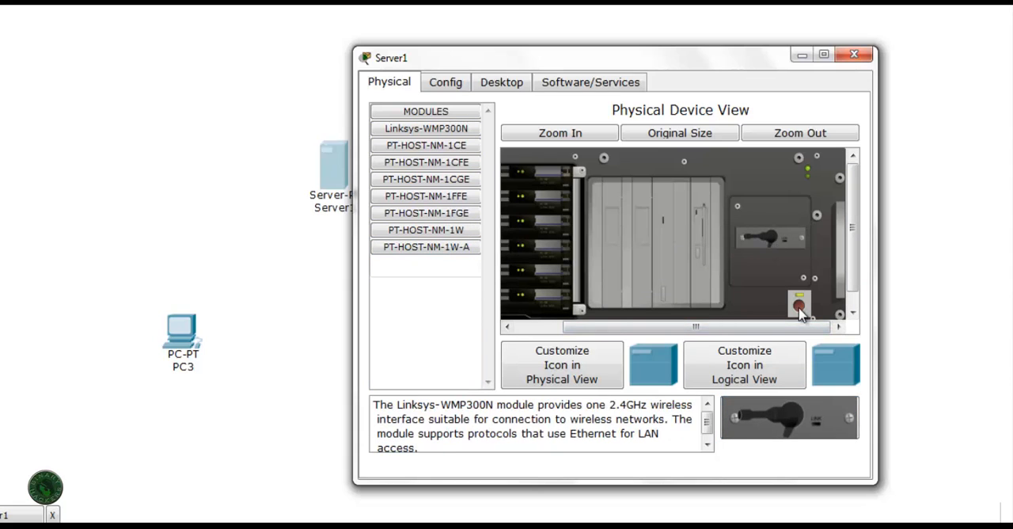
click(855, 54)
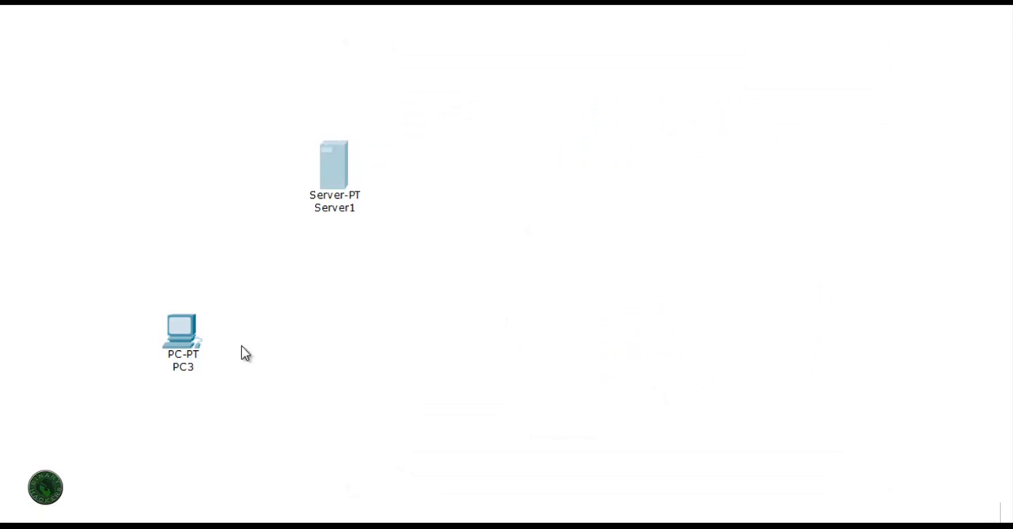
Power off PC3, swap its wired network module for the Linksys-WMP300N wireless module, power it on again and close its window.
click(181, 331)
drag(303, 109, 599, 77)
click(663, 292)
scroll(730, 285, down, 5)
drag(605, 297, 443, 295)
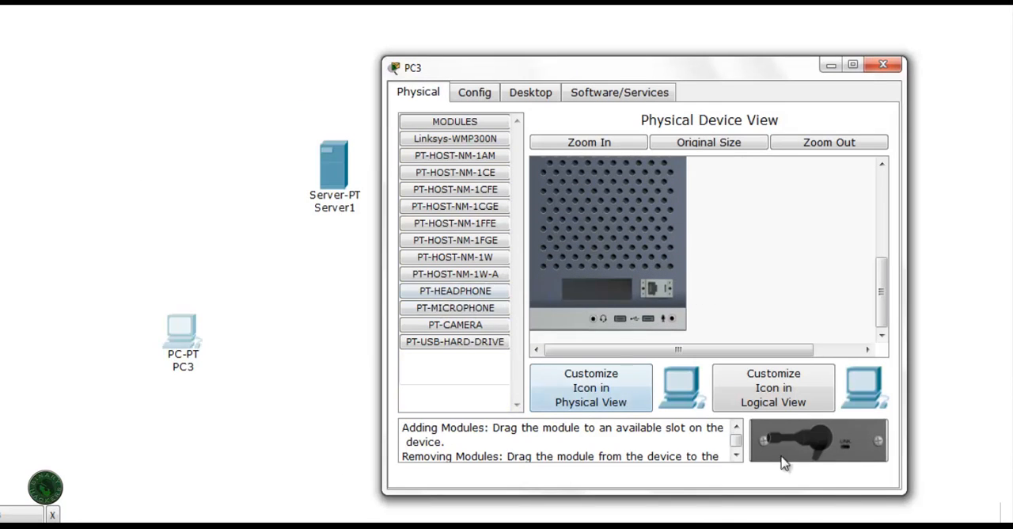
click(790, 499)
drag(817, 452, 600, 294)
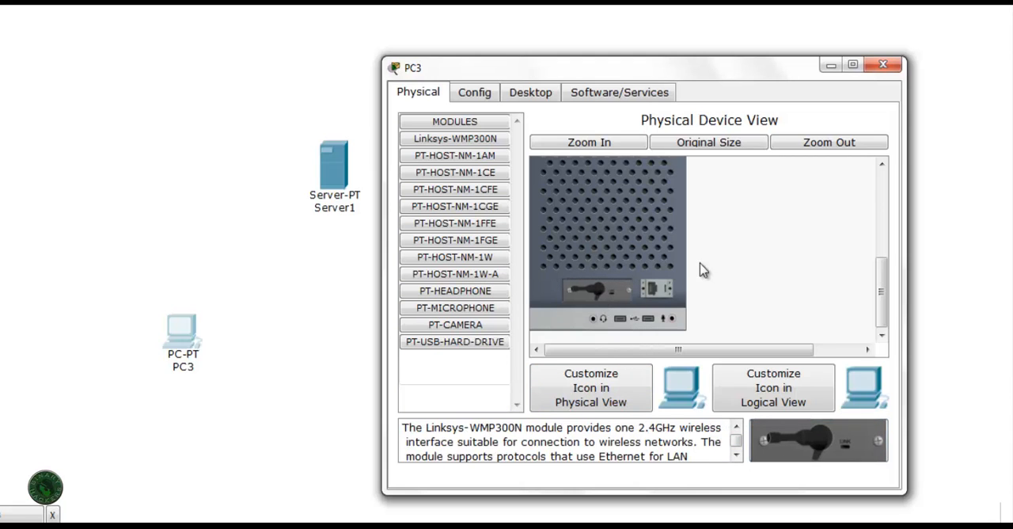
scroll(659, 288, up, 3)
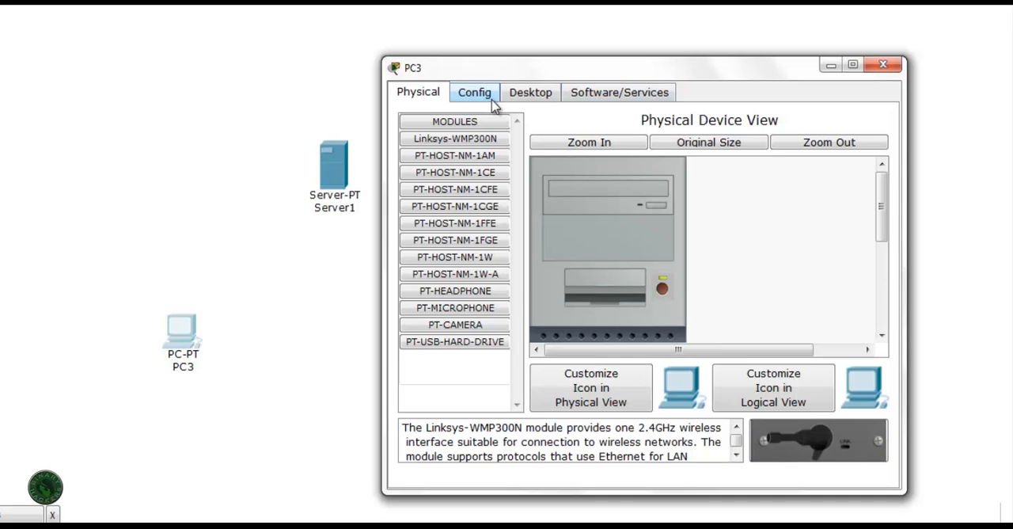
click(883, 65)
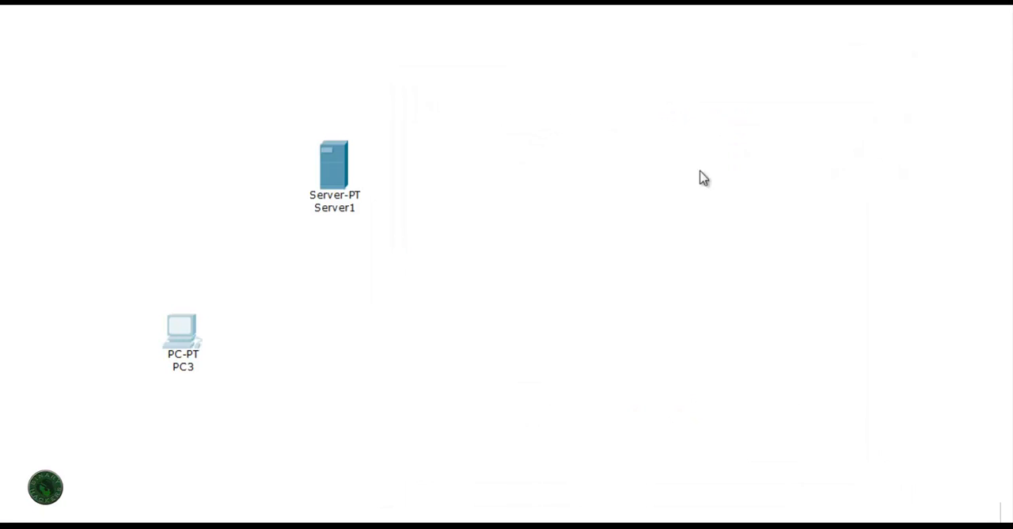
Give Server1 the static IP address 172.16.1.10, subnet mask 255.255.0.0, default gateway 172.16.1.1 and DNS server 8.8.8.8.
click(348, 167)
drag(317, 3, 797, 61)
click(626, 77)
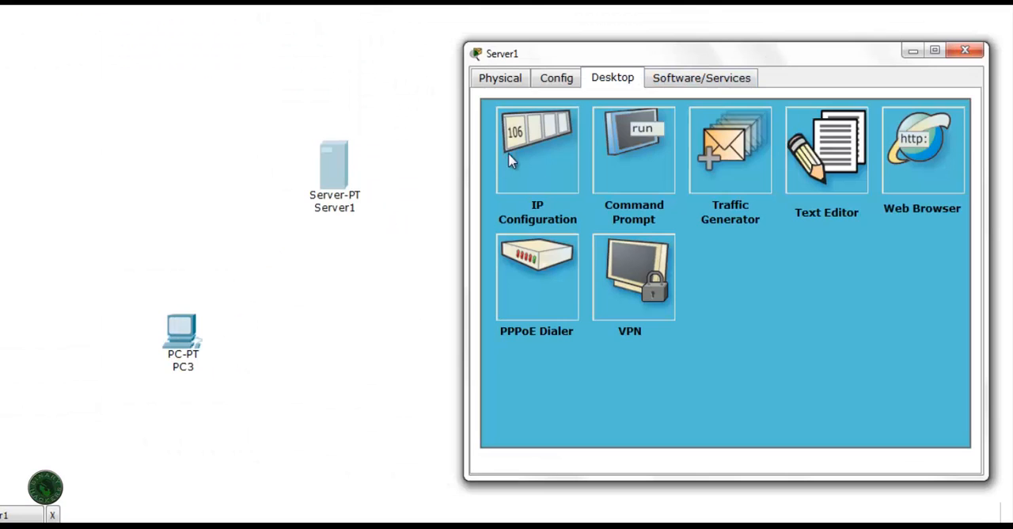
click(545, 144)
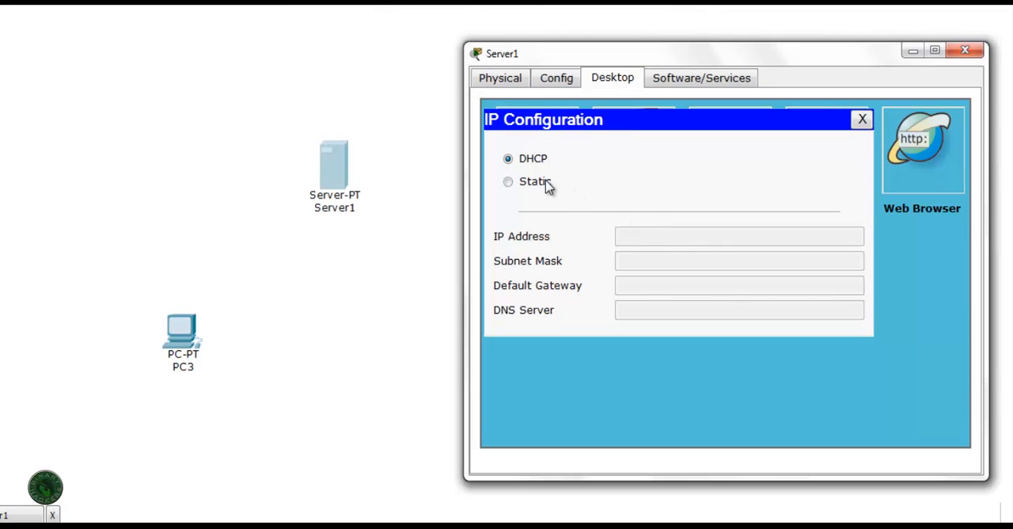
click(545, 183)
click(654, 239)
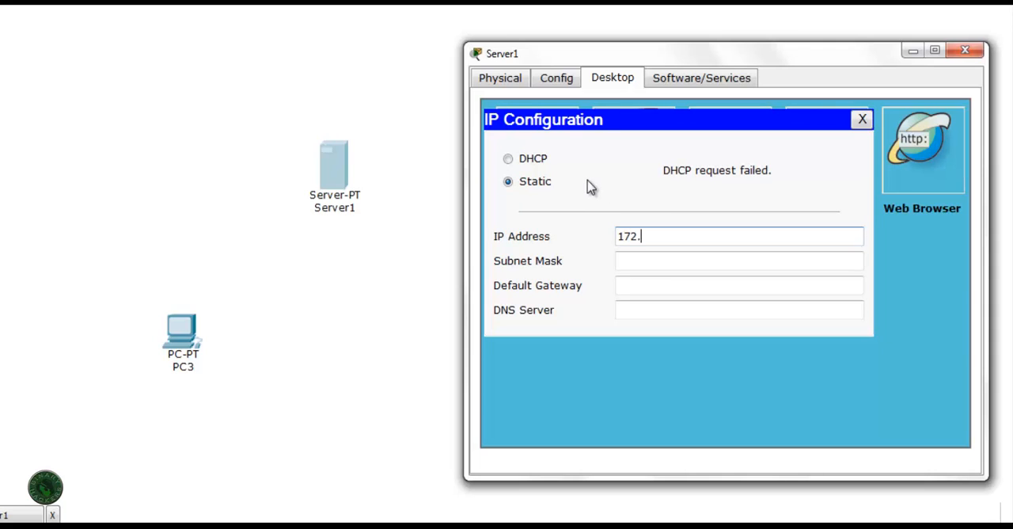
text(172.16.1.10)
key(Tab)
key(Tab)
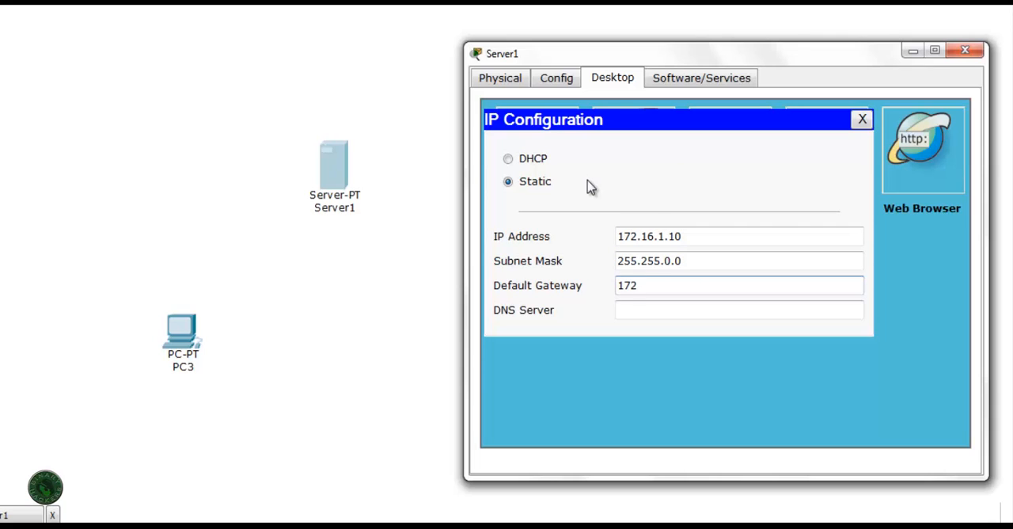
key(Tab)
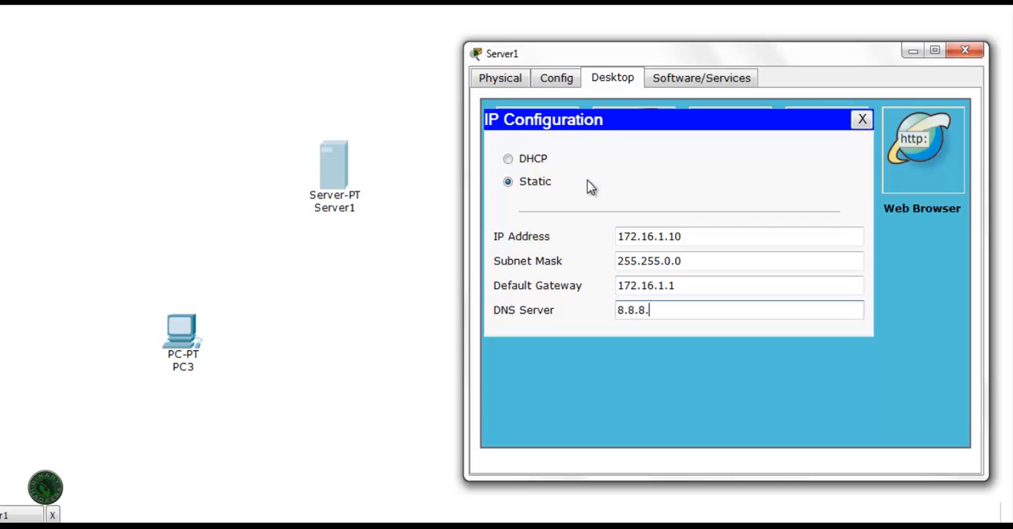
In Server1's DHCP service, set serverPool's default gateway to 172.16.1.1 and its DNS server to 8.8.8.8.
click(570, 79)
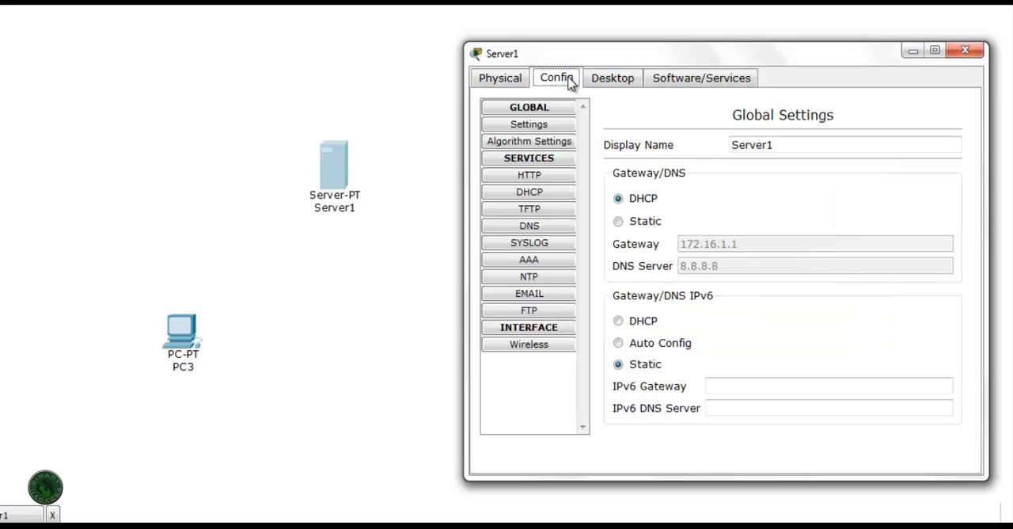
click(535, 195)
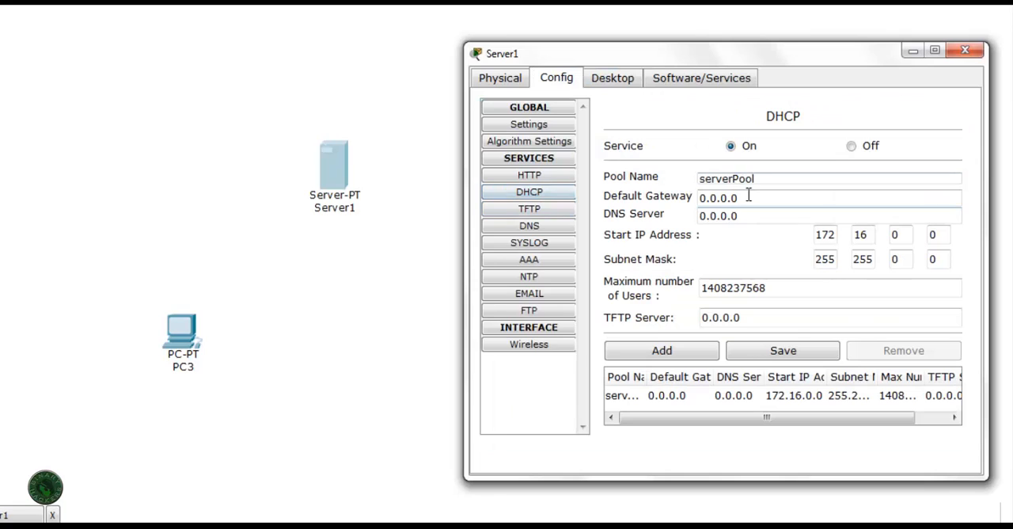
double_click(734, 178)
click(759, 197)
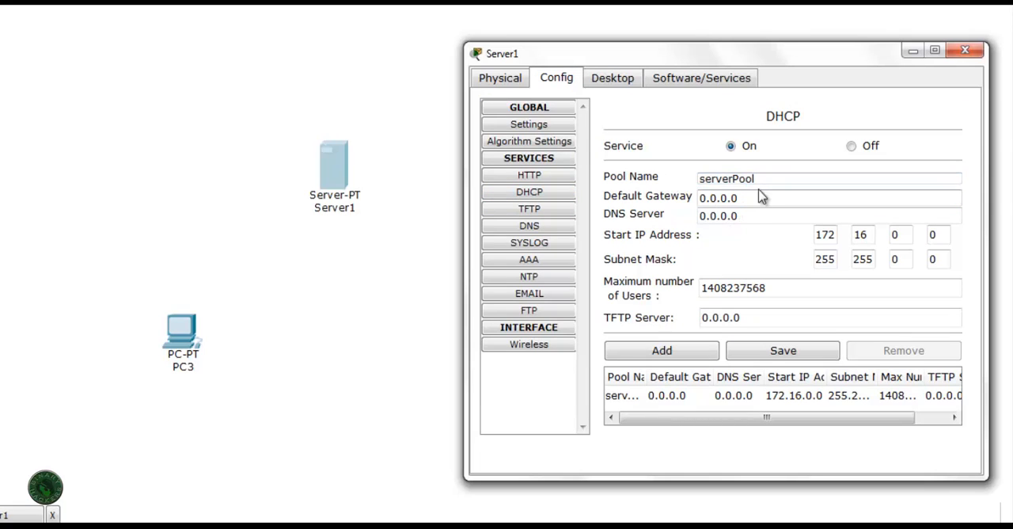
drag(755, 198, 662, 188)
text(172.16.1.1)
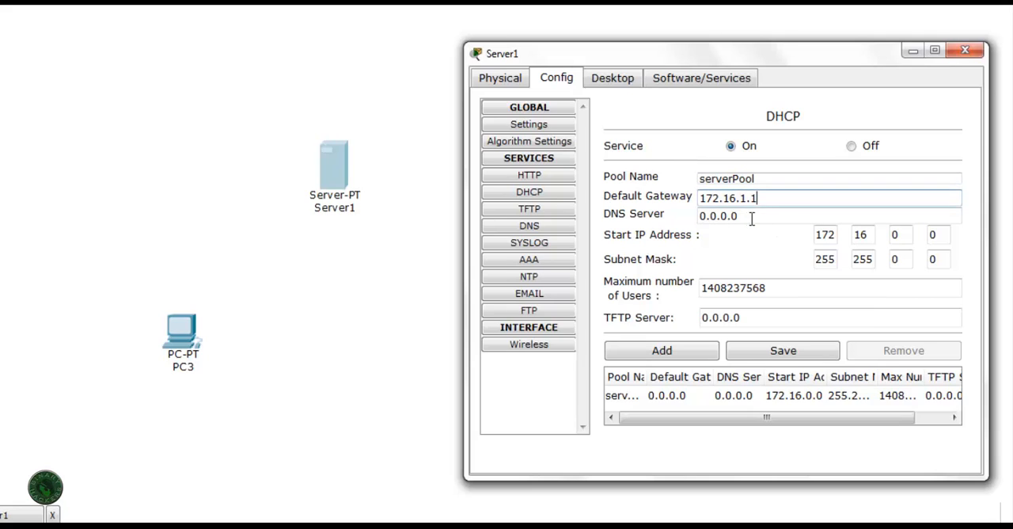
drag(752, 216, 690, 217)
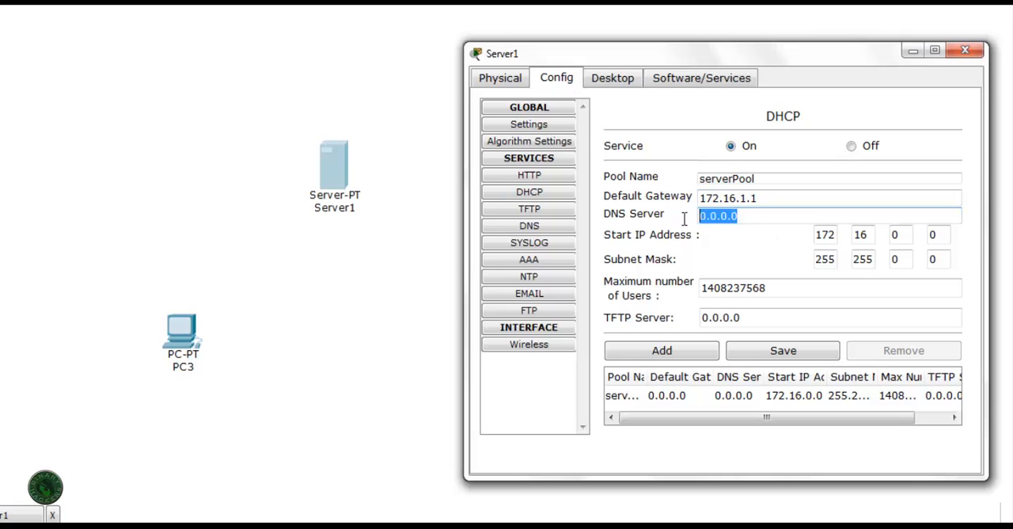
text(8.8.8.8)
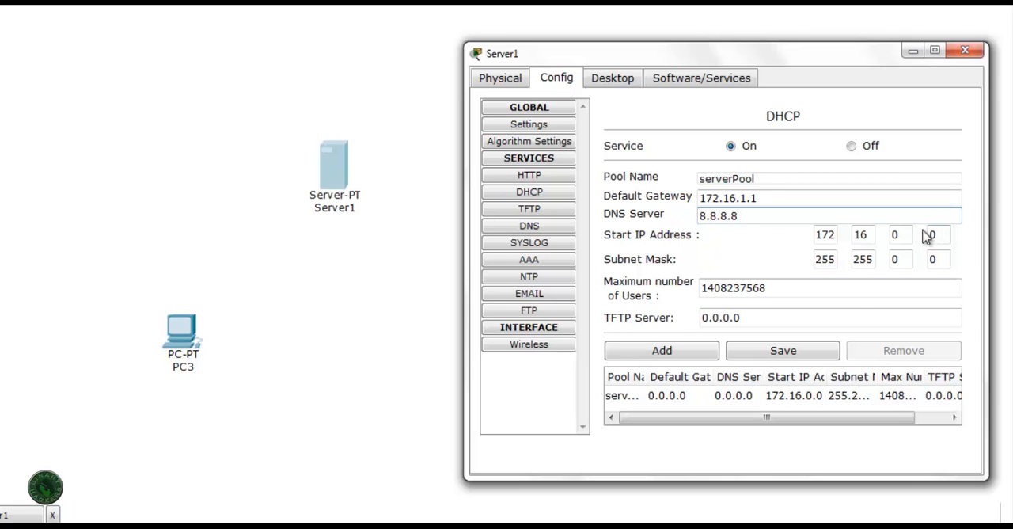
Set serverPool's start IP address to 172.16.1.50 with a maximum of 20 users, save the pool and close Server1's window.
click(895, 235)
text(1)
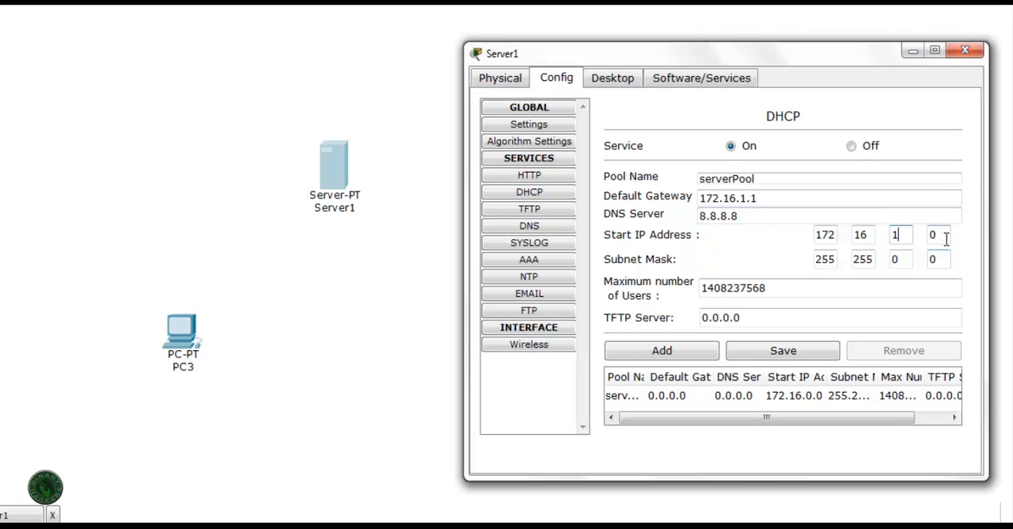
click(943, 242)
text(50)
double_click(731, 288)
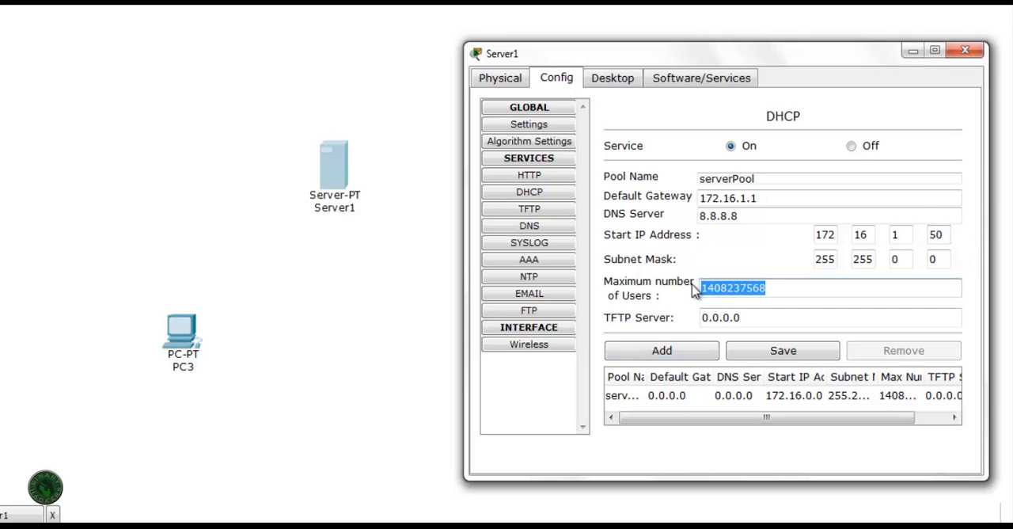
text(20)
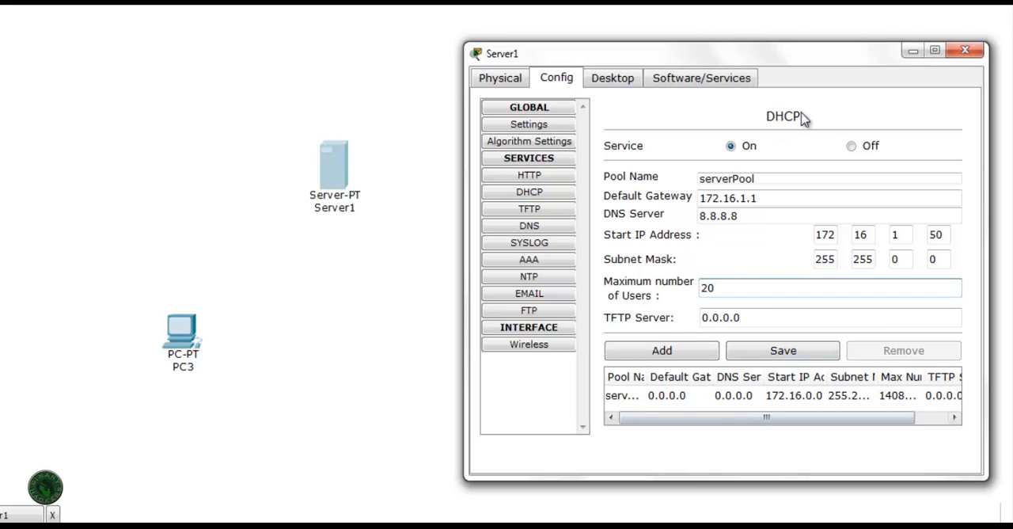
click(801, 351)
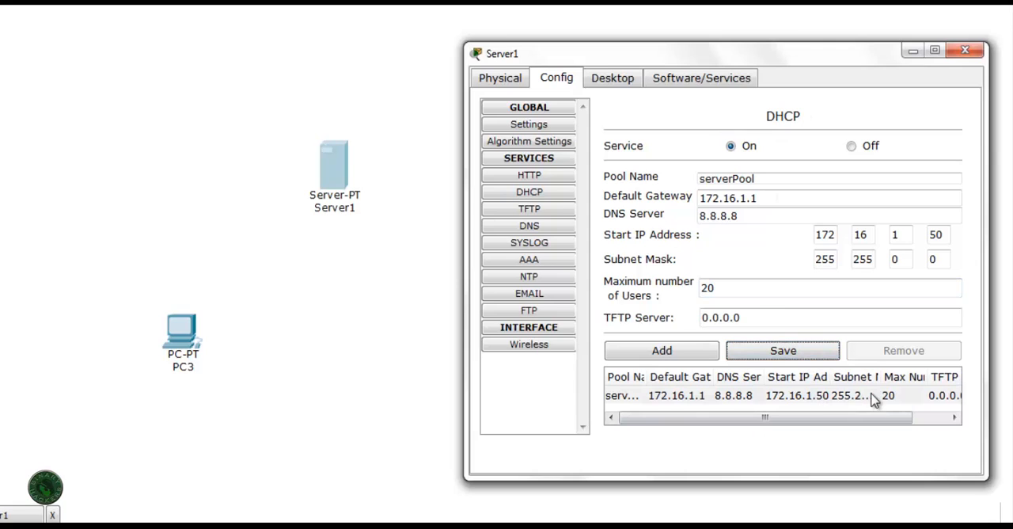
click(967, 50)
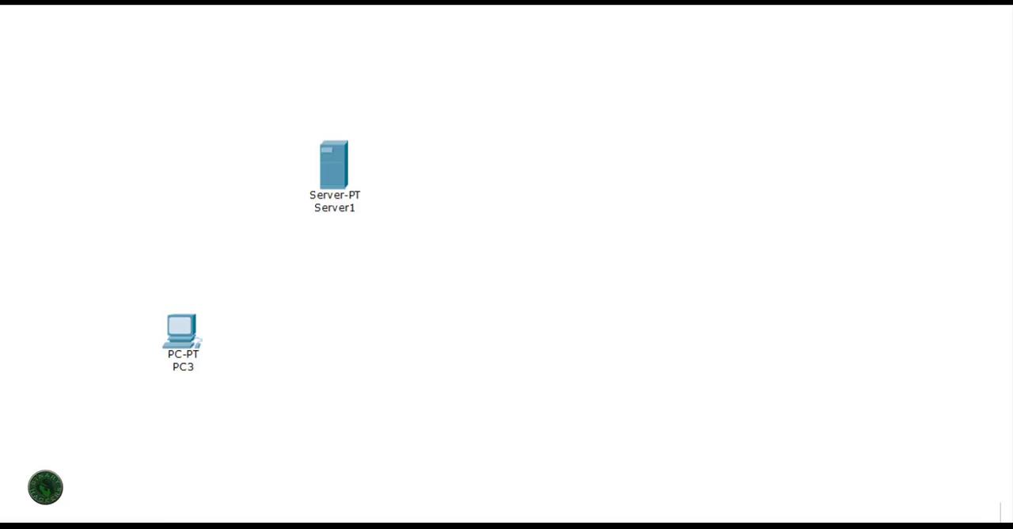
Add a generic access point to the right of PC3 and below Server1 to link them wirelessly.
drag(161, 527, 388, 321)
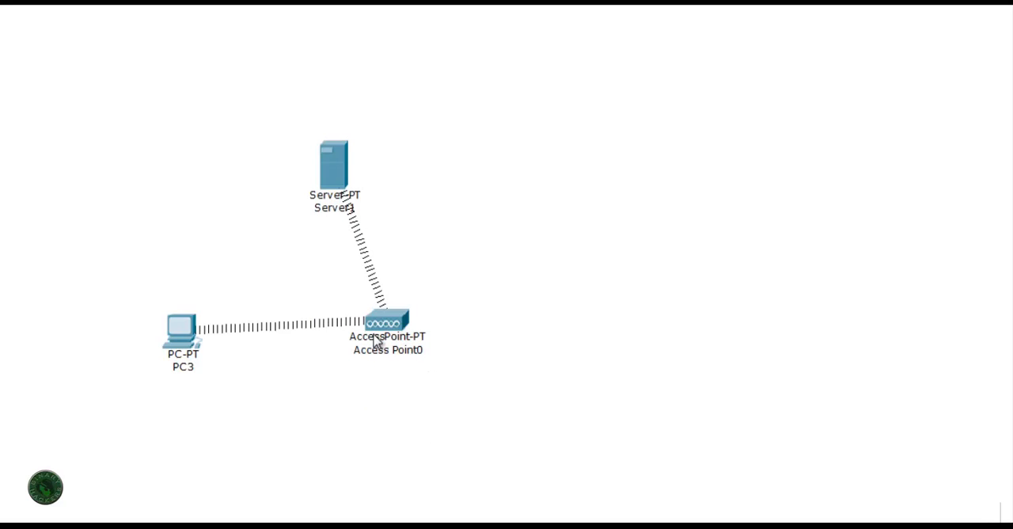
Renew PC3's DHCP lease by switching its IP configuration to static and back to DHCP.
click(182, 326)
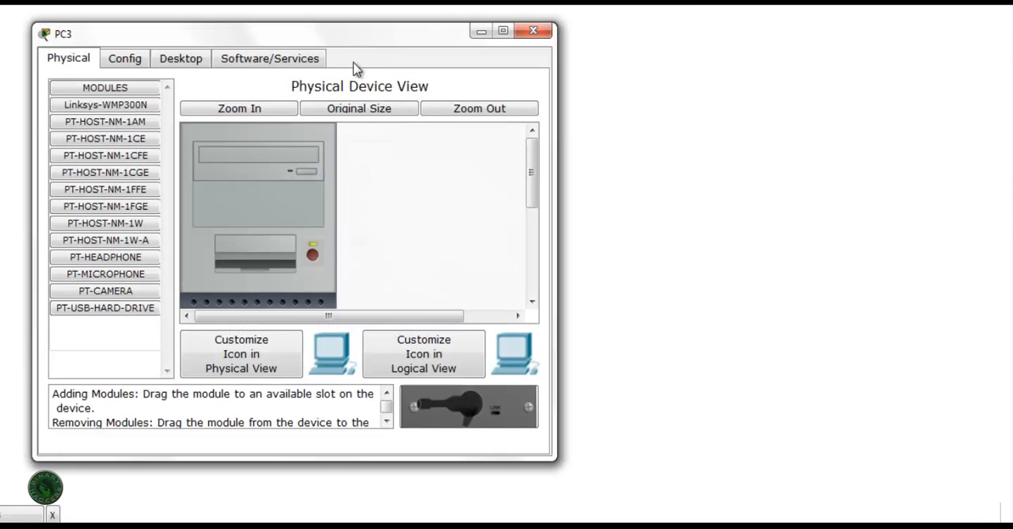
drag(414, 32, 748, 29)
drag(697, 51, 735, 50)
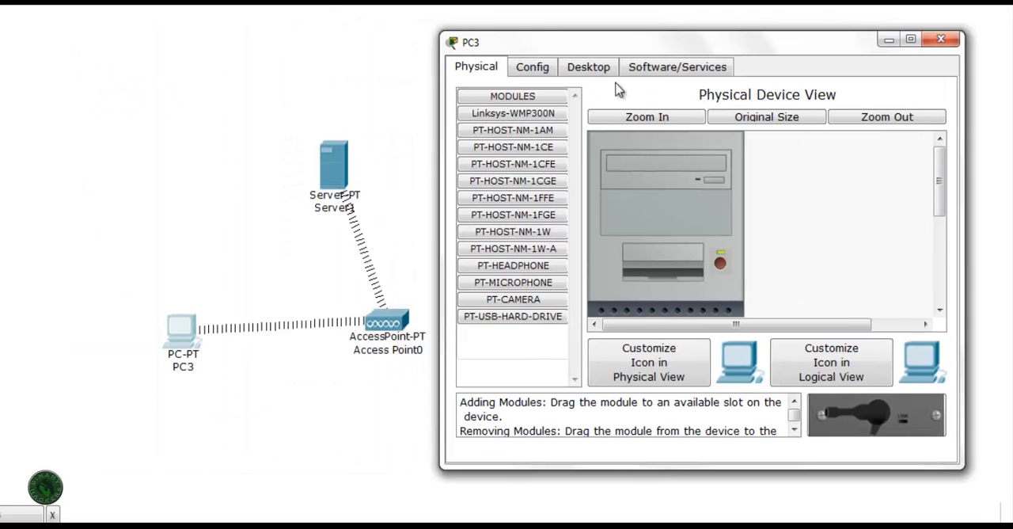
click(602, 72)
click(530, 142)
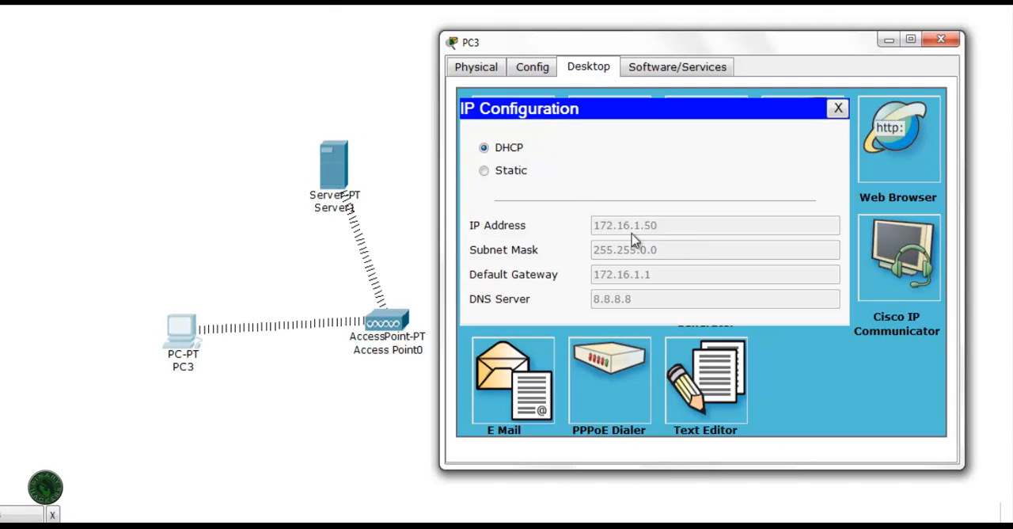
click(515, 173)
click(515, 149)
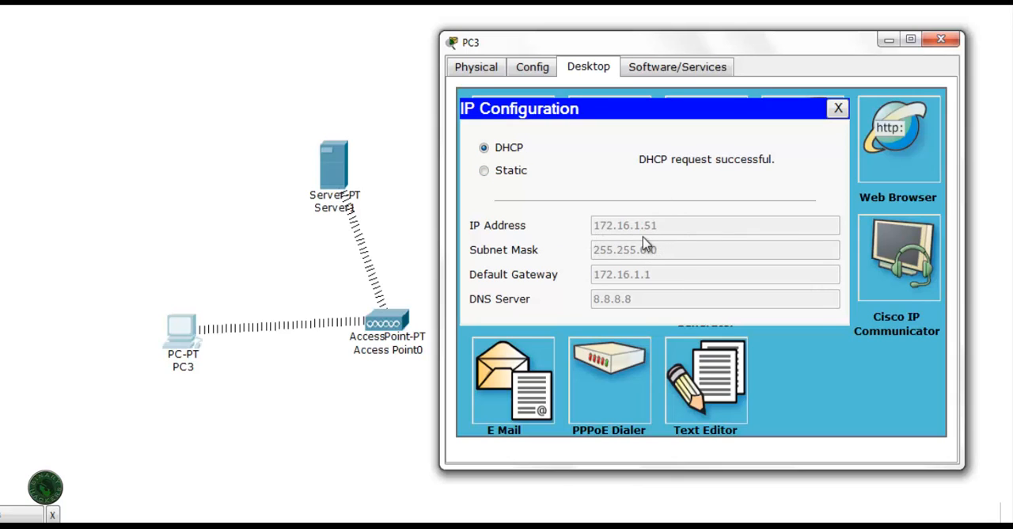
Close PC3's IP configuration and device window, and add a generic PC to the right of Server1, above the access point.
click(838, 109)
click(939, 39)
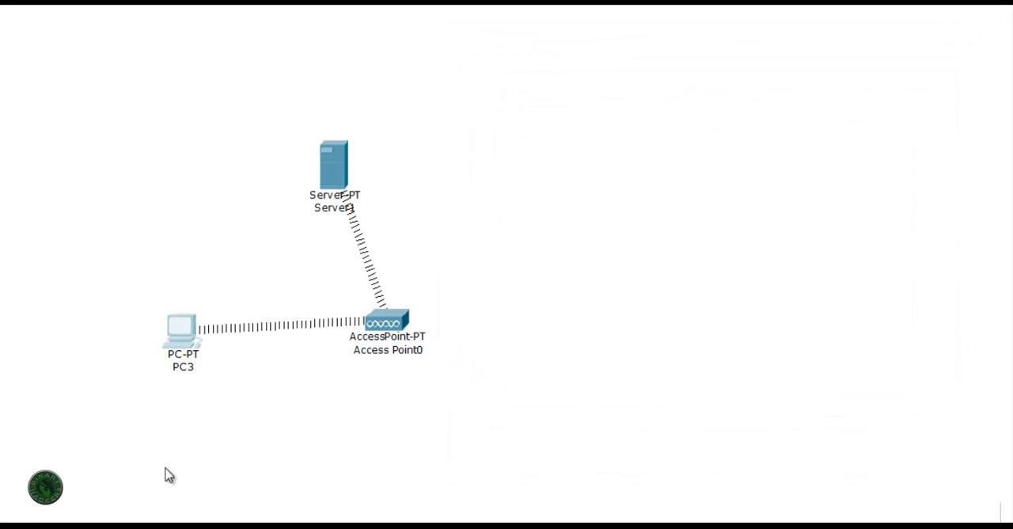
drag(146, 507, 500, 212)
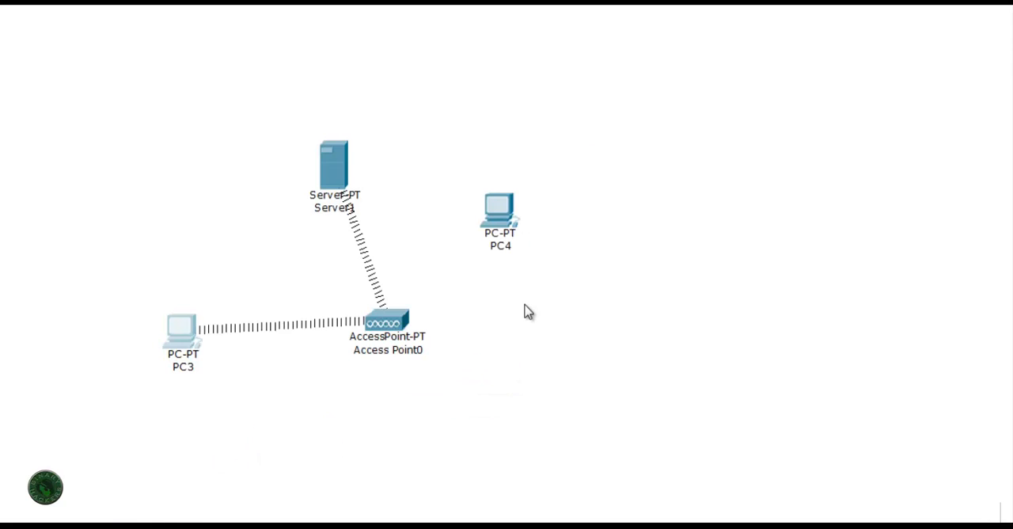
Replace PC4's built-in Ethernet module with the Linksys-WMP300N wireless module and power the PC back on.
click(499, 210)
drag(491, 98, 658, 79)
scroll(669, 299, down, 5)
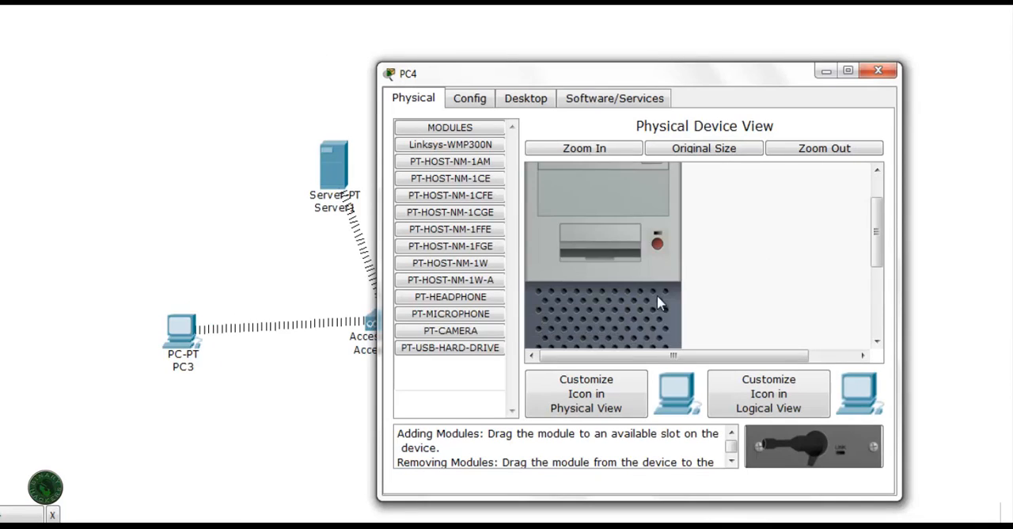
drag(618, 295, 509, 310)
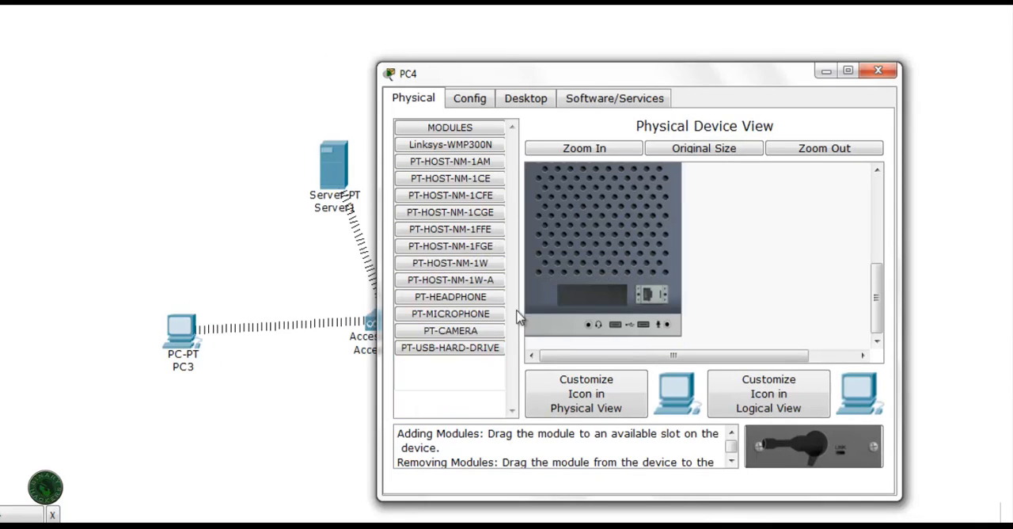
drag(802, 446, 592, 300)
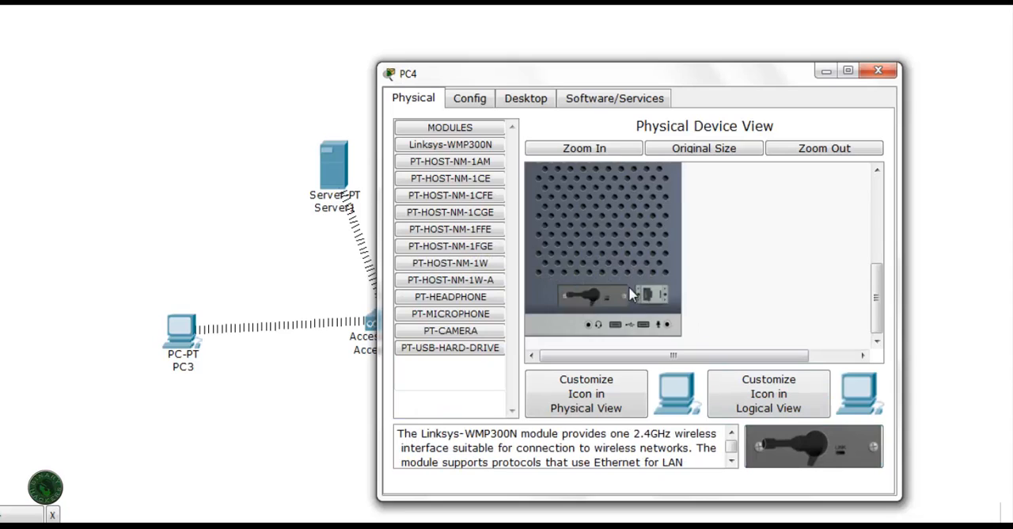
scroll(629, 286, up, 5)
click(662, 294)
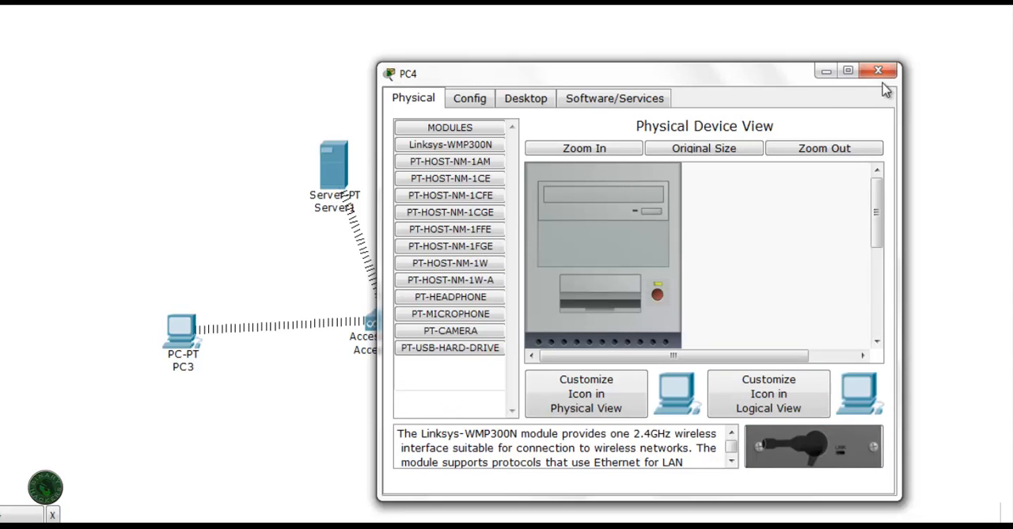
Check the IP address, subnet mask, gateway and DNS server PC4 received through DHCP, and close its window.
drag(663, 79, 863, 88)
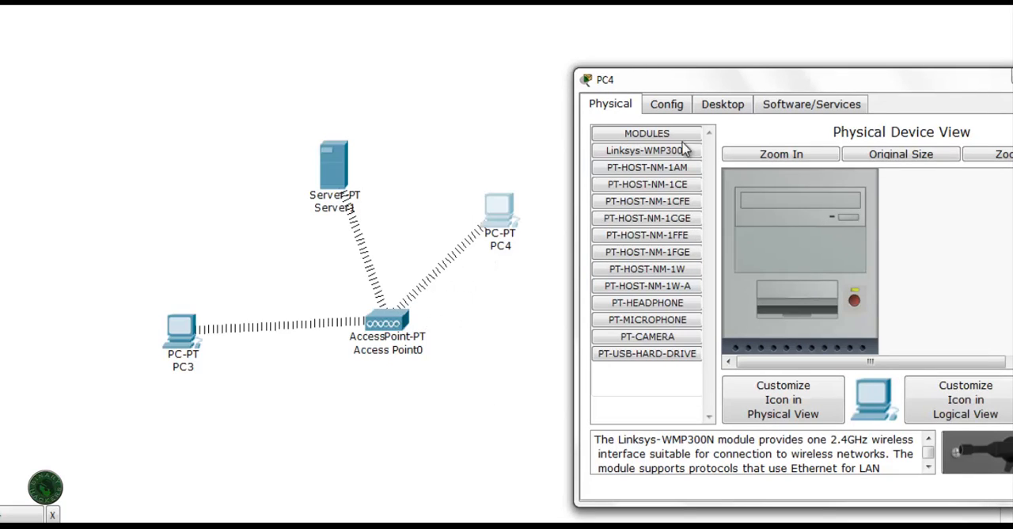
click(721, 111)
click(650, 192)
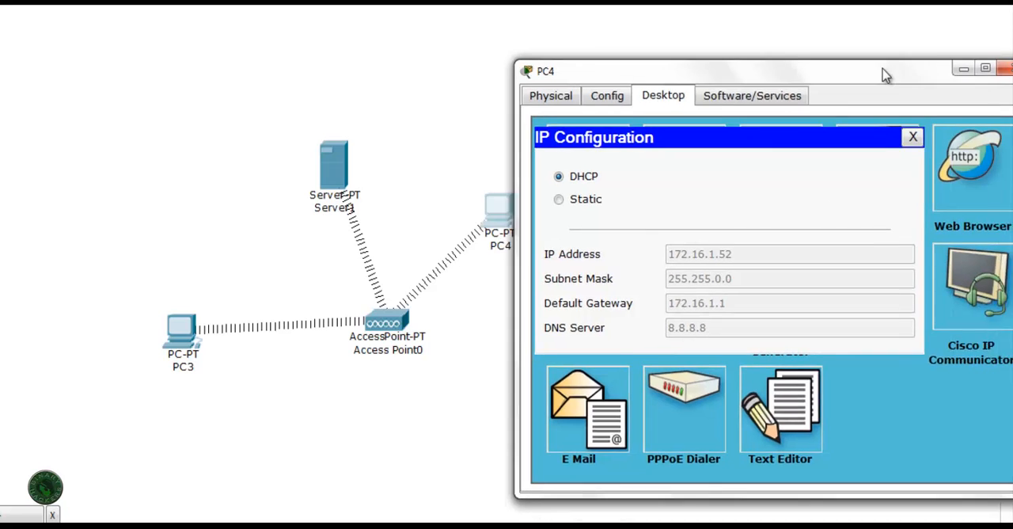
click(975, 65)
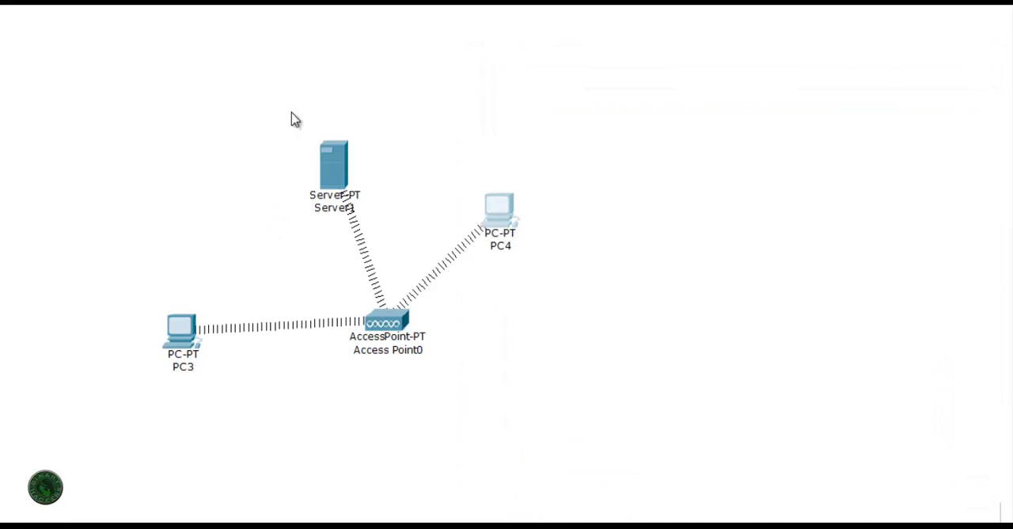